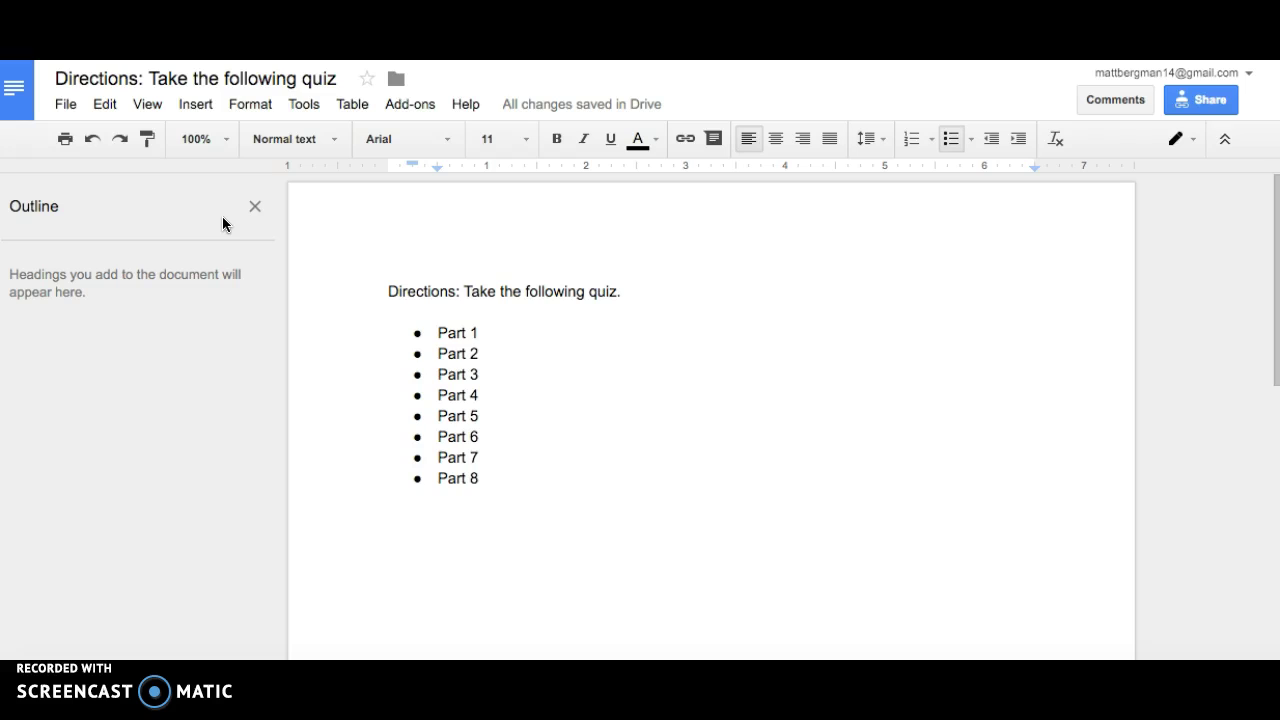
# Leave the Parts 1–8 directions document for the Quiz 1 form in the Forms editor.
pyautogui.click(102, 106)
pyautogui.click(535, 350)
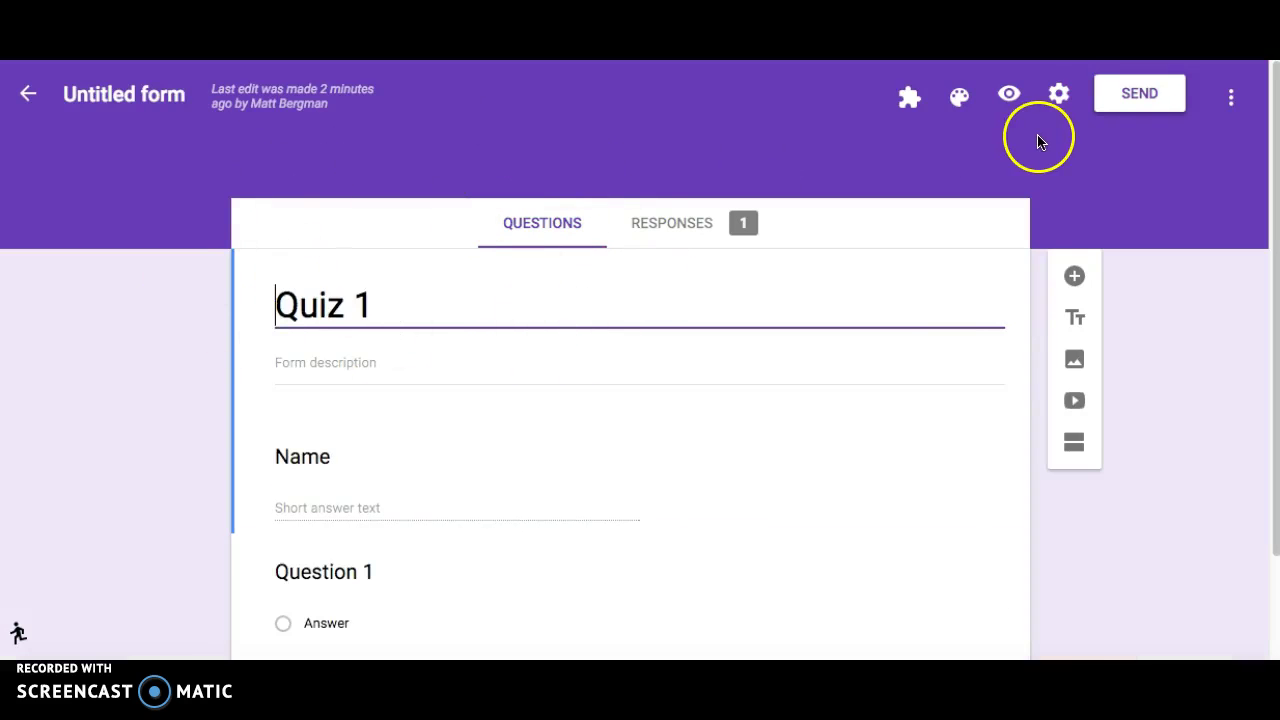
# Copy the Quiz 1 form's shareable URL from the Send dialog's Link tab.
pyautogui.click(1130, 106)
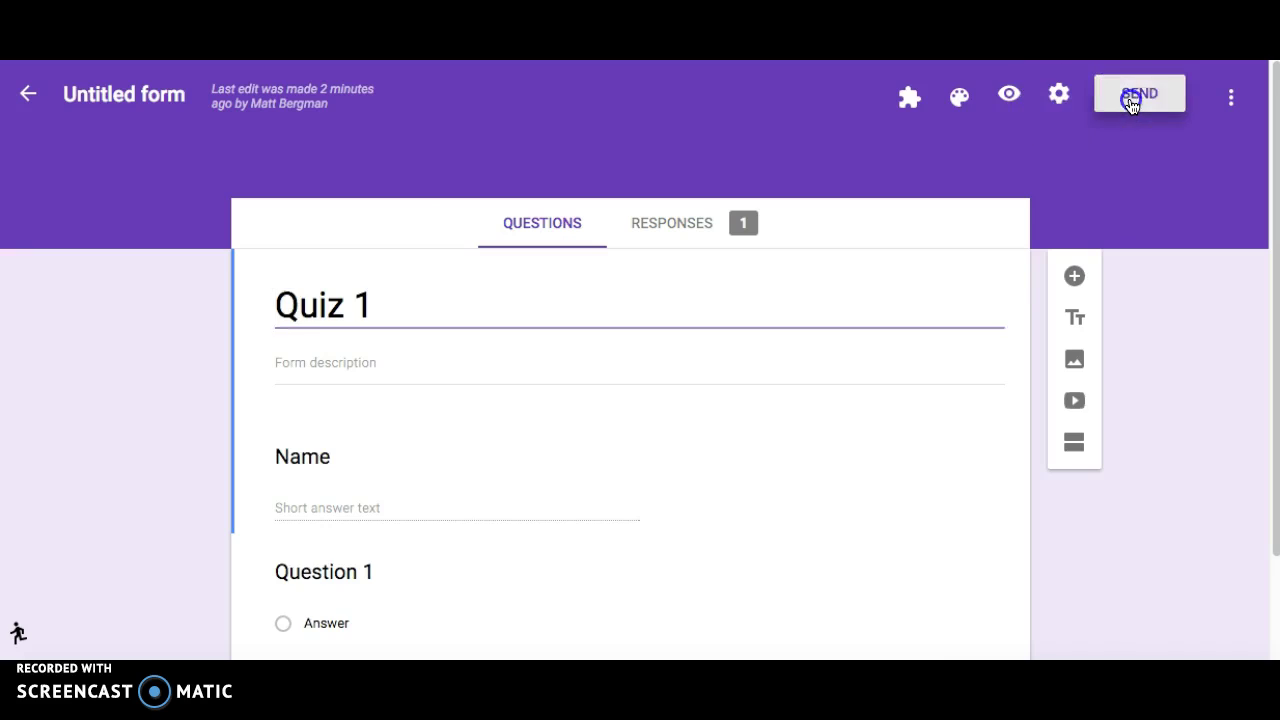
pyautogui.click(535, 218)
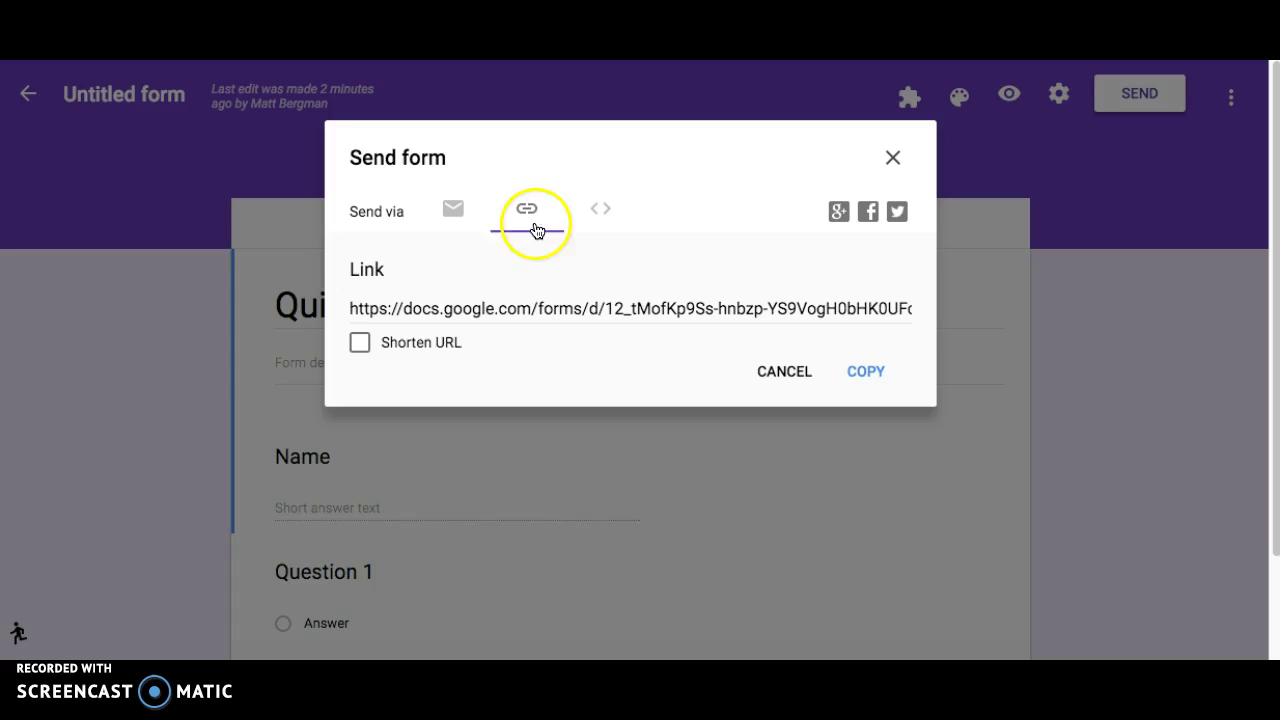
pyautogui.click(523, 303)
pyautogui.rightClick(523, 303)
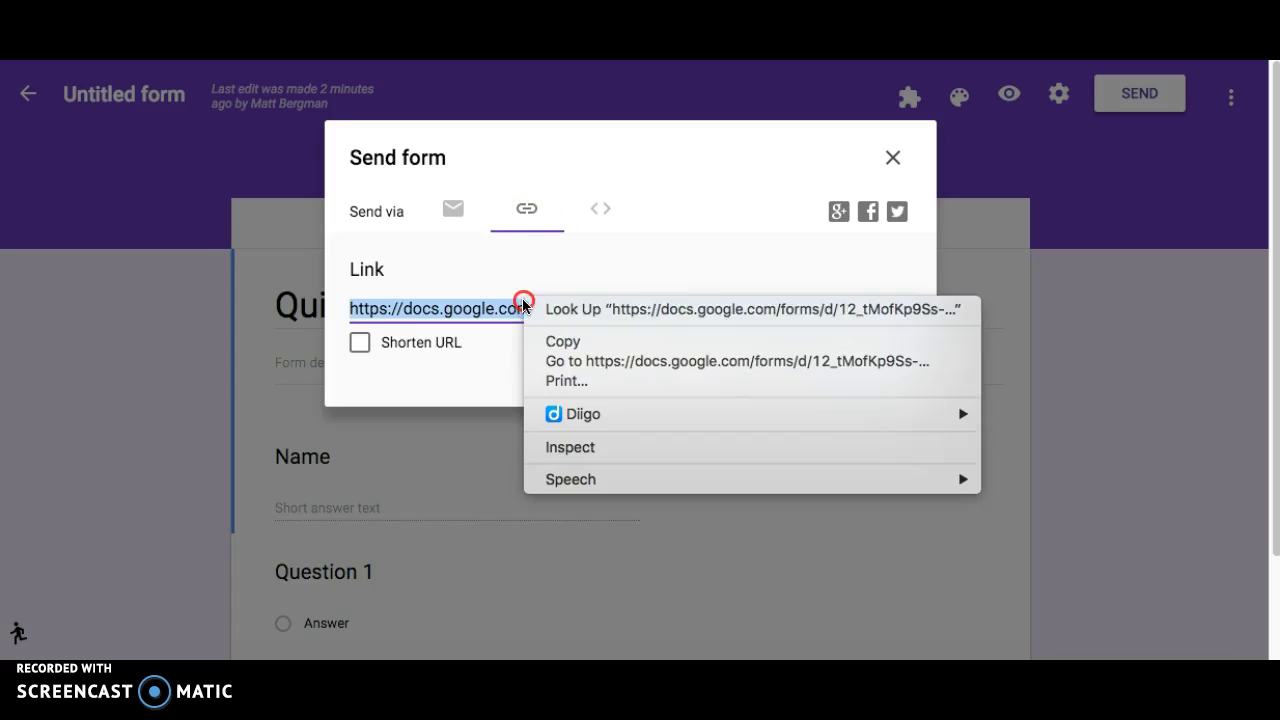
pyautogui.click(572, 344)
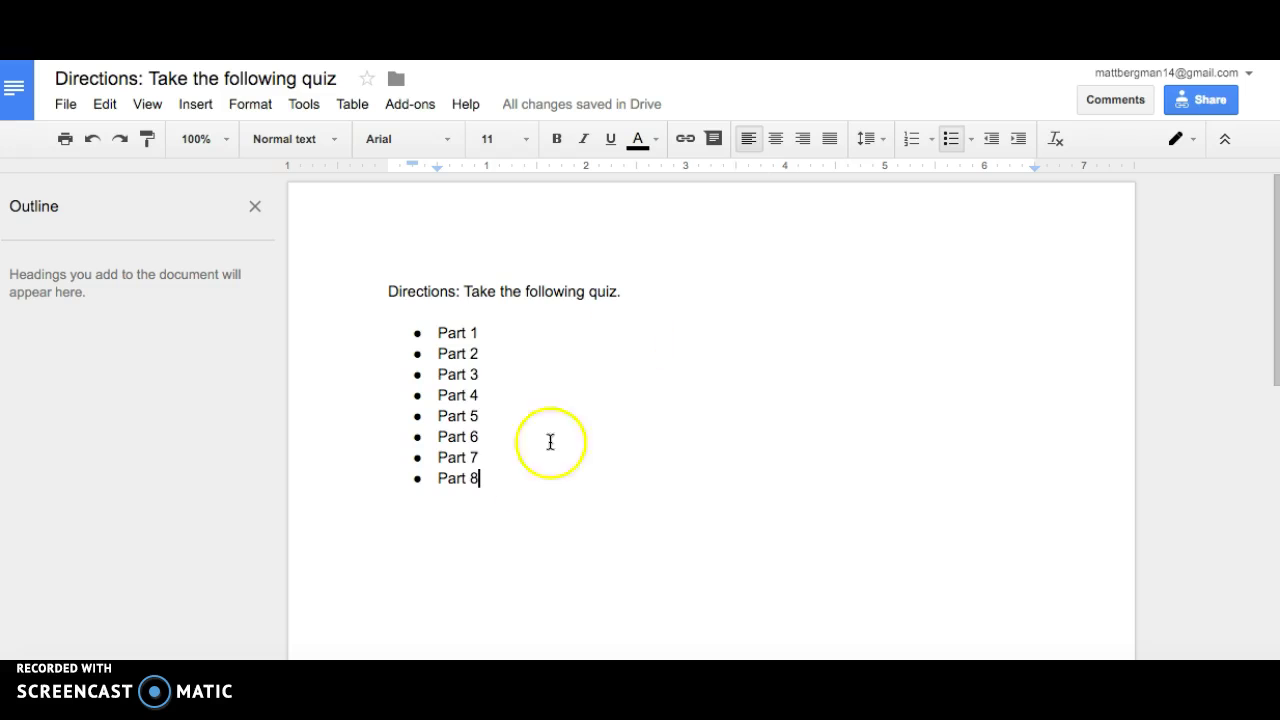
# Link the 'Part 1' text in the directions to the pasted Quiz 1 form URL.
pyautogui.moveTo(494, 331); pyautogui.dragTo(418, 333)
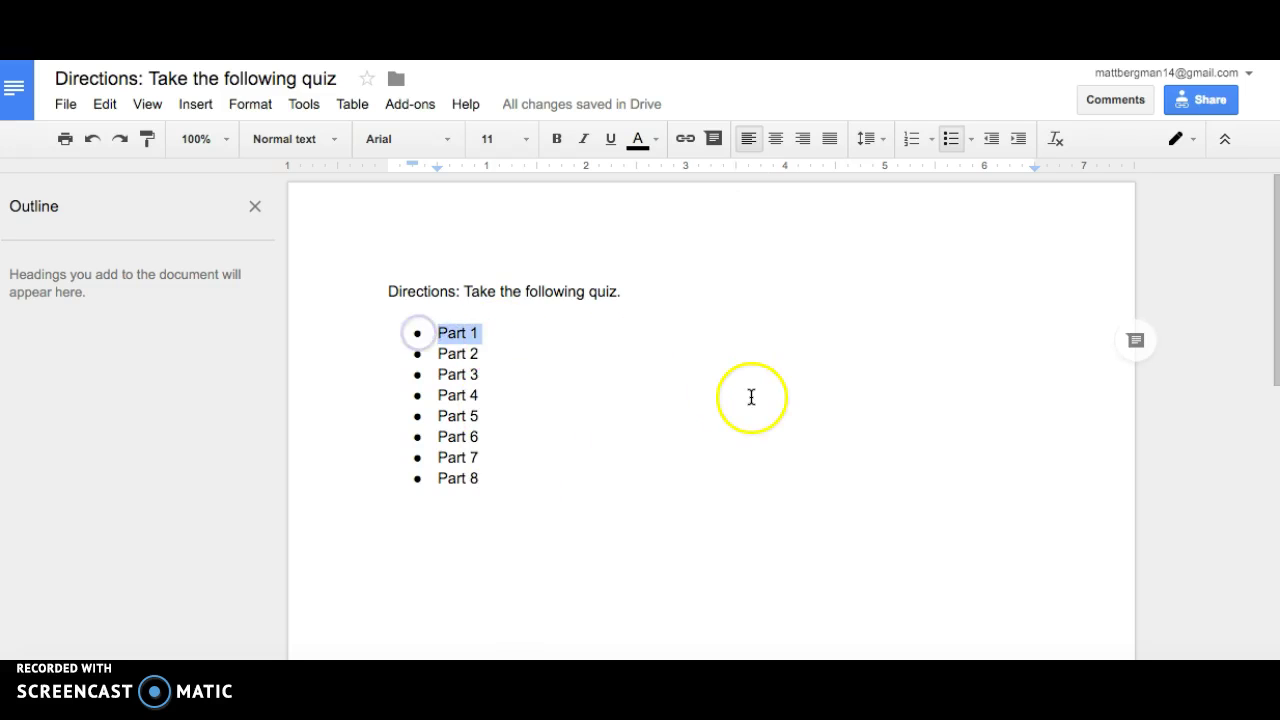
pyautogui.click(688, 150)
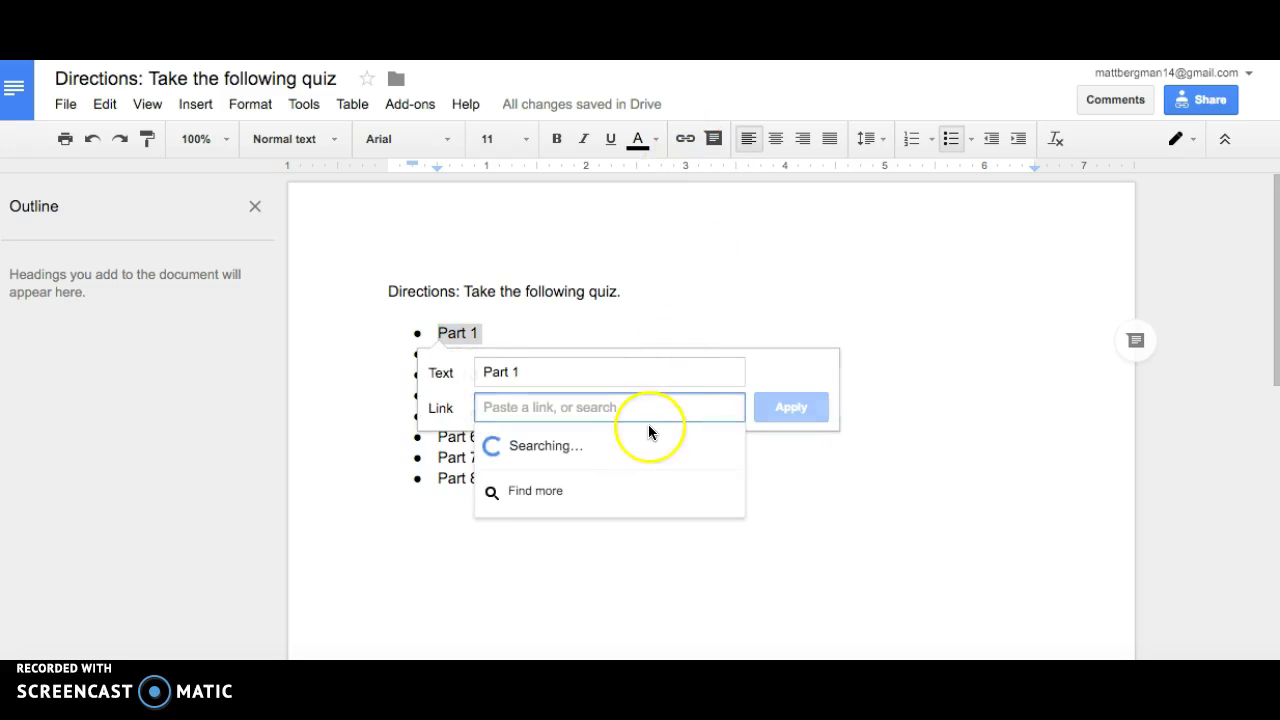
pyautogui.hotkey('ctrl', 'v')
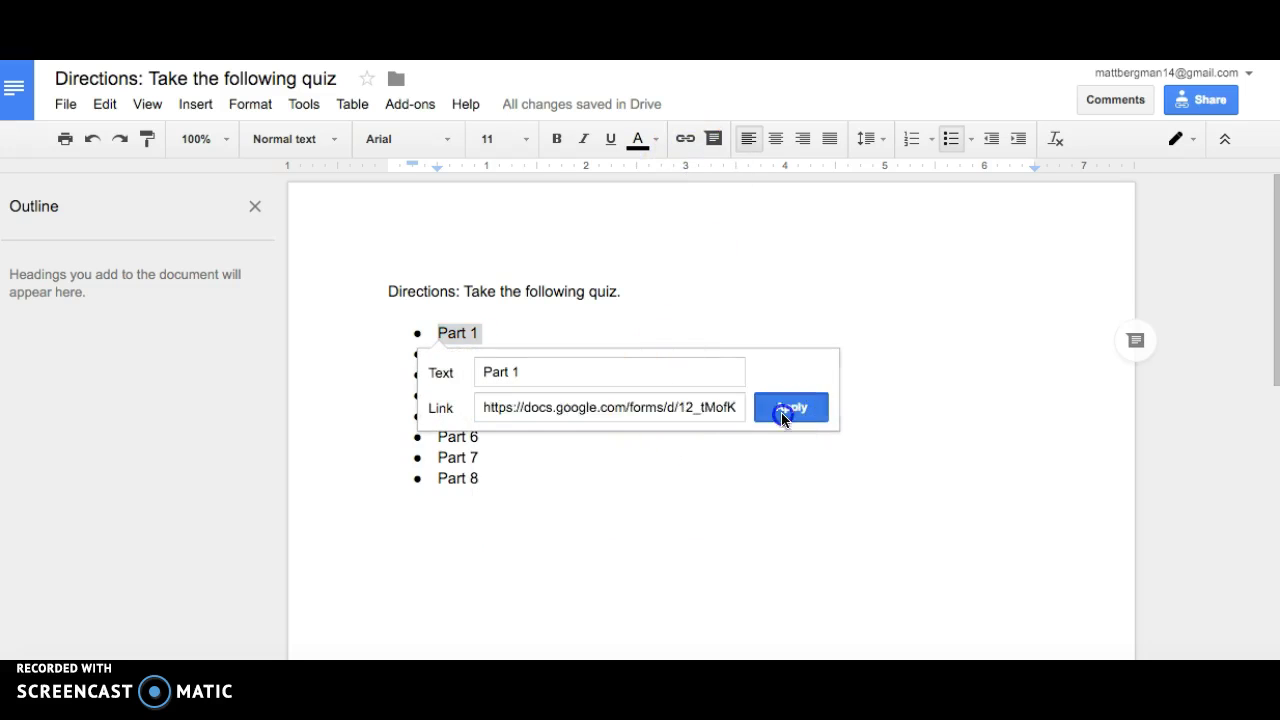
pyautogui.click(788, 409)
# Test the Part 1 link opens the Quiz 1 form, then return to the form editor.
pyautogui.click(471, 332)
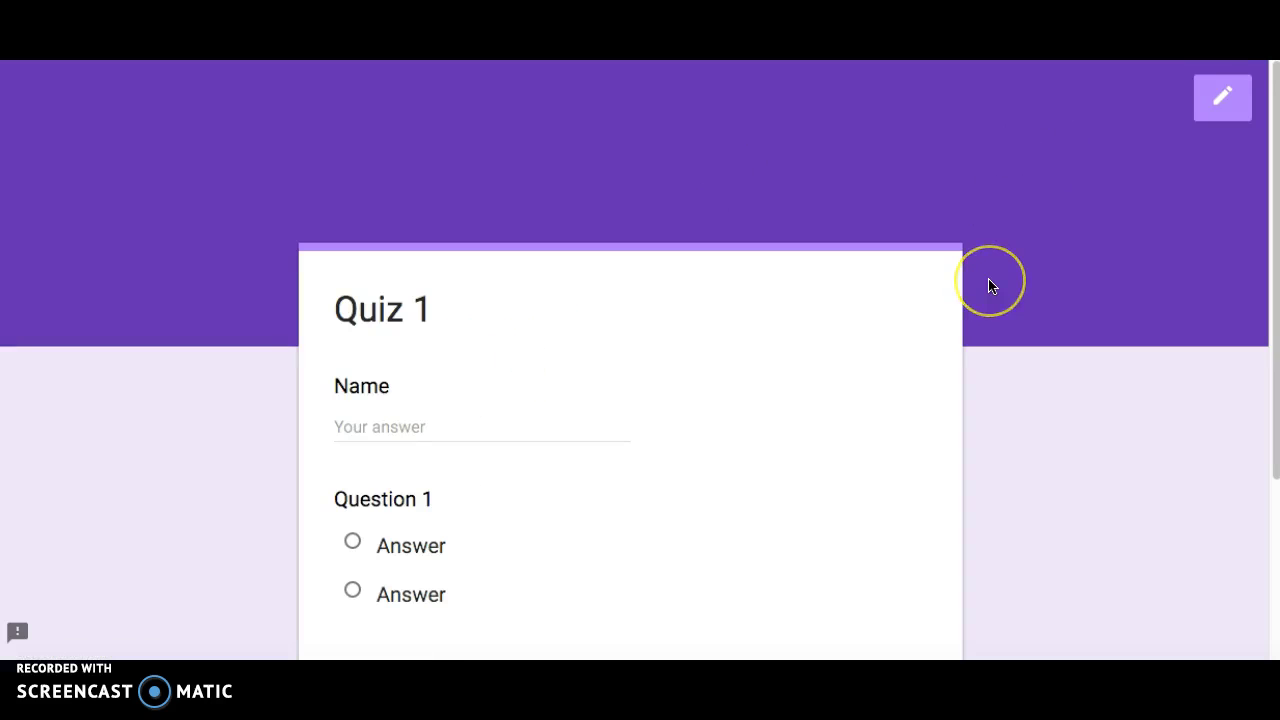
pyautogui.scroll(-3, 988, 283)
pyautogui.scroll(3, 989, 279)
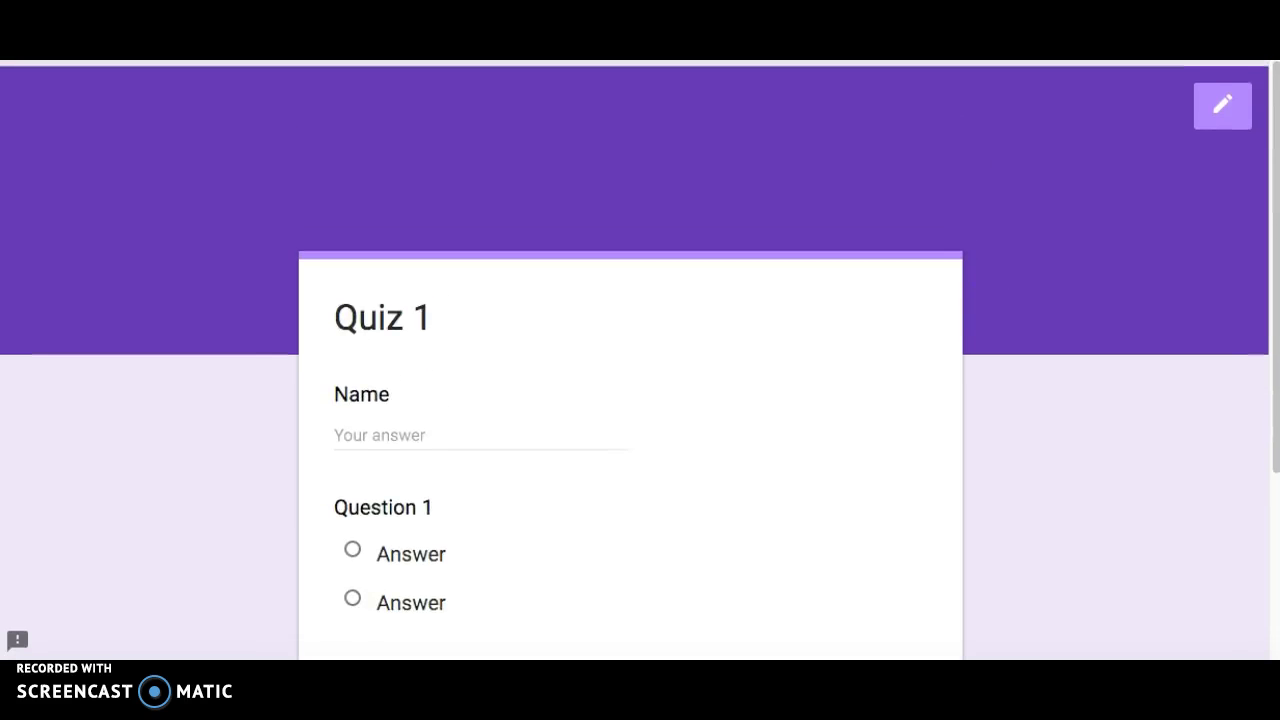
pyautogui.hotkey('ctrl', 'shift', 'Tab')
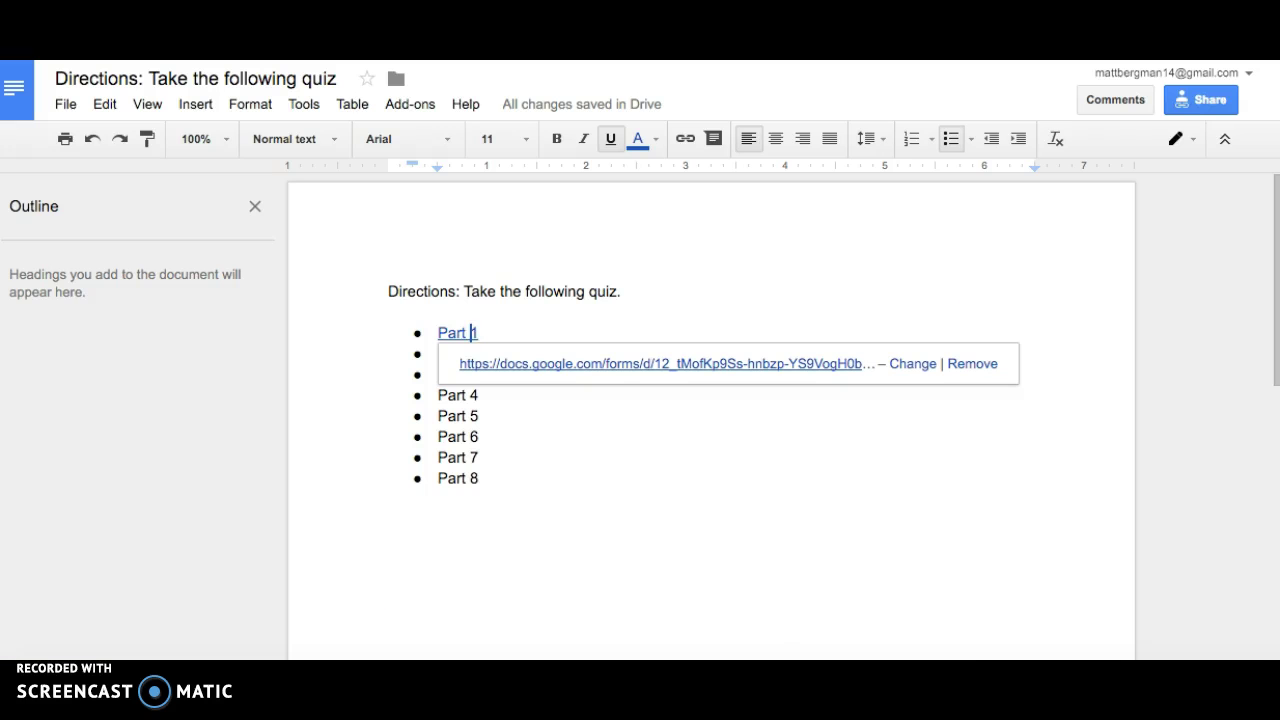
pyautogui.hotkey('ctrl', 'Tab')
# Copy the red Quiz 2 form's shareable URL from its Send dialog's Link tab.
pyautogui.click(891, 157)
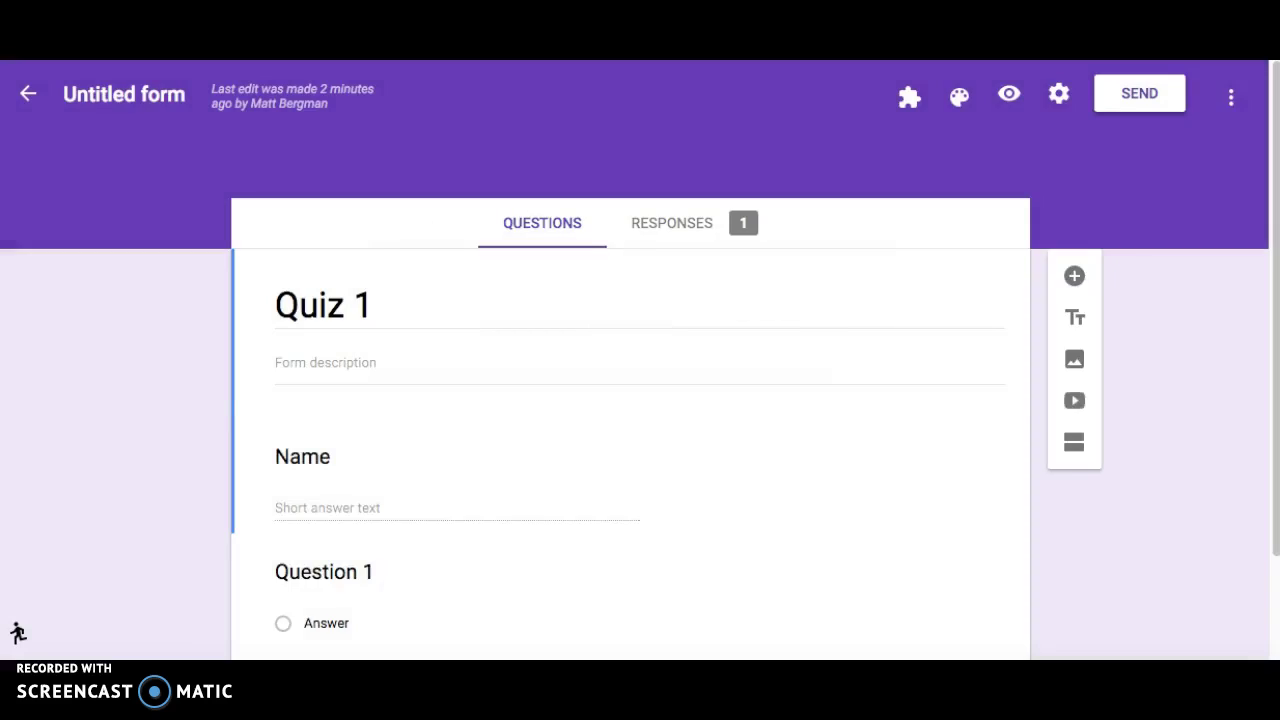
pyautogui.hotkey('ctrl', 'Tab')
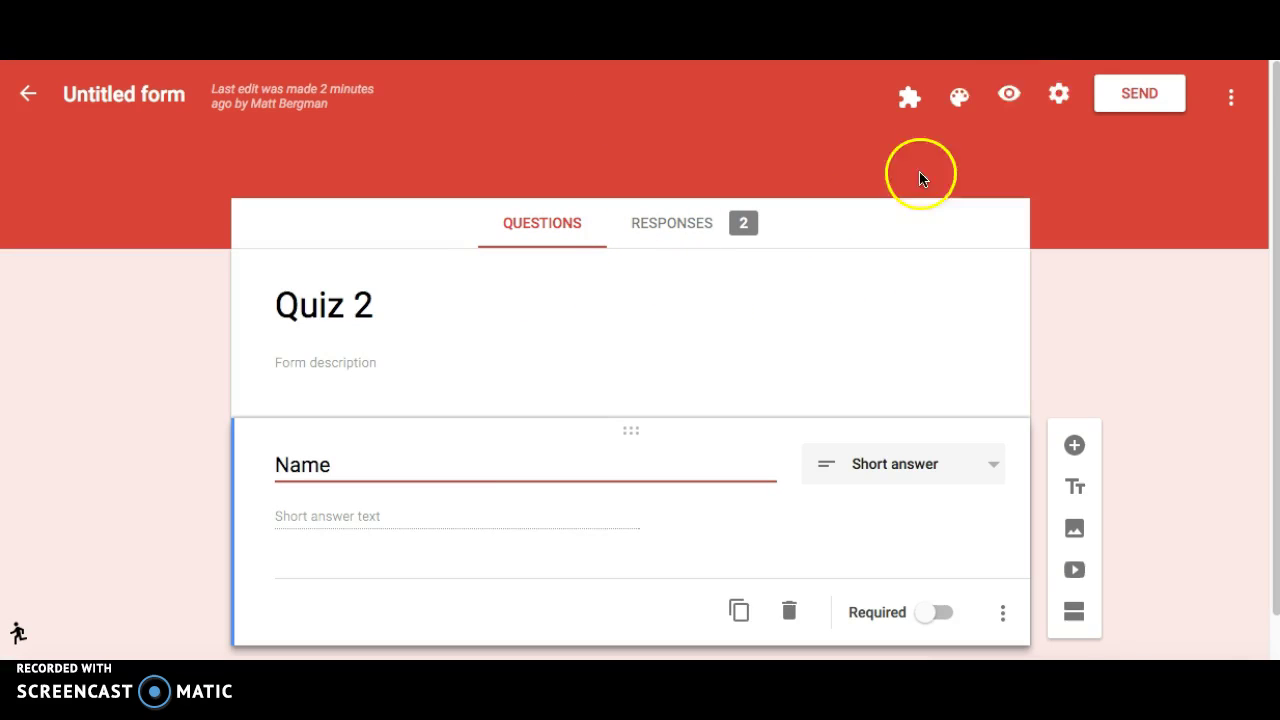
pyautogui.click(1141, 93)
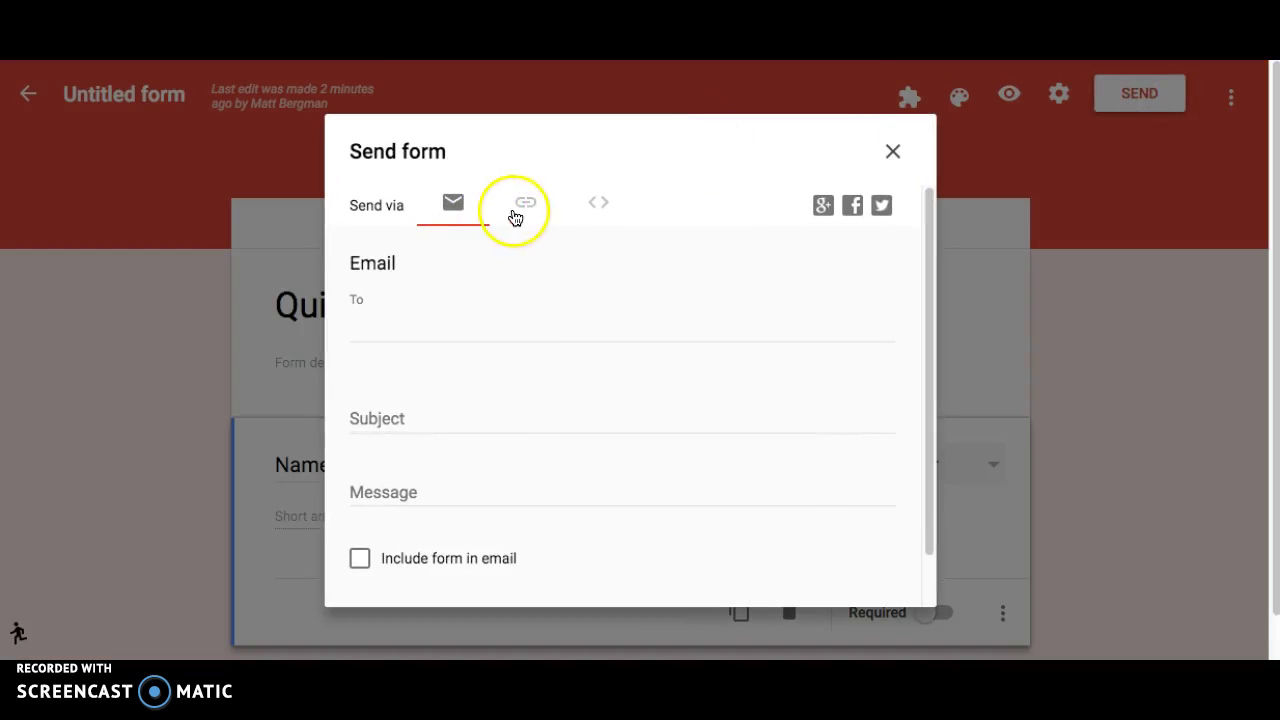
pyautogui.click(524, 204)
pyautogui.click(503, 284)
pyautogui.click(503, 303)
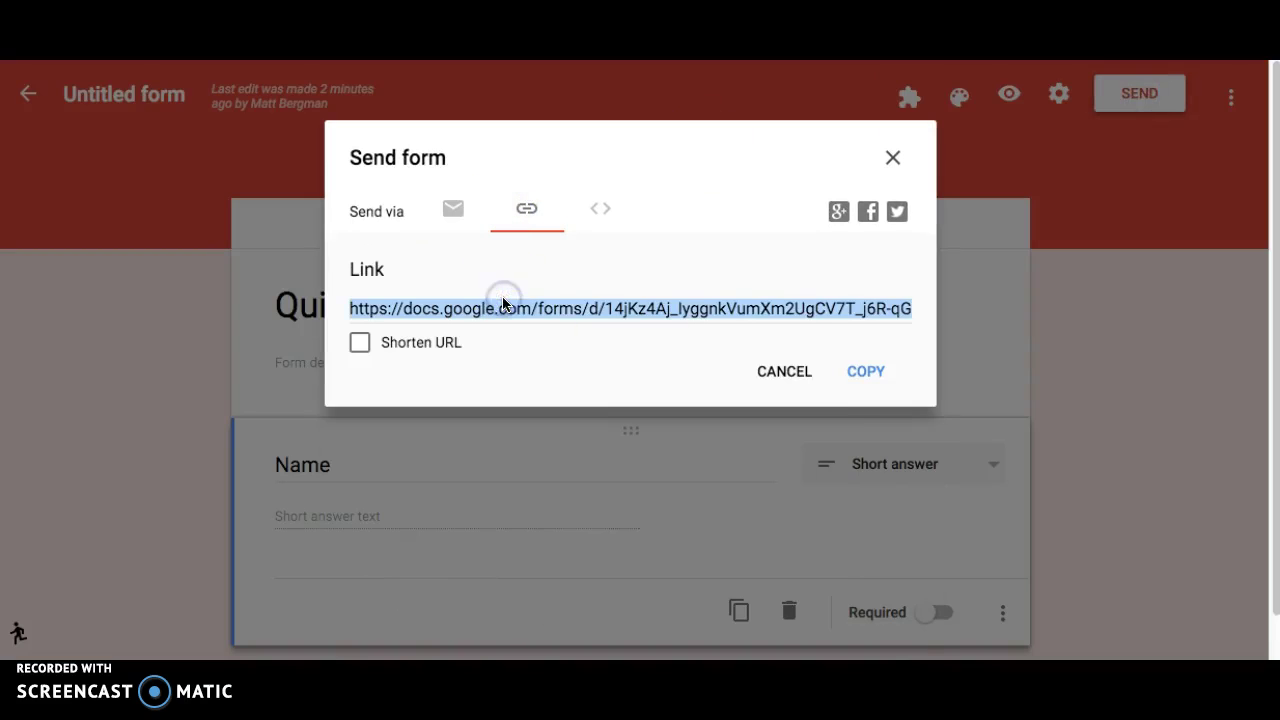
pyautogui.rightClick(503, 303)
pyautogui.click(543, 334)
pyautogui.hotkey('ctrl', 'Tab')
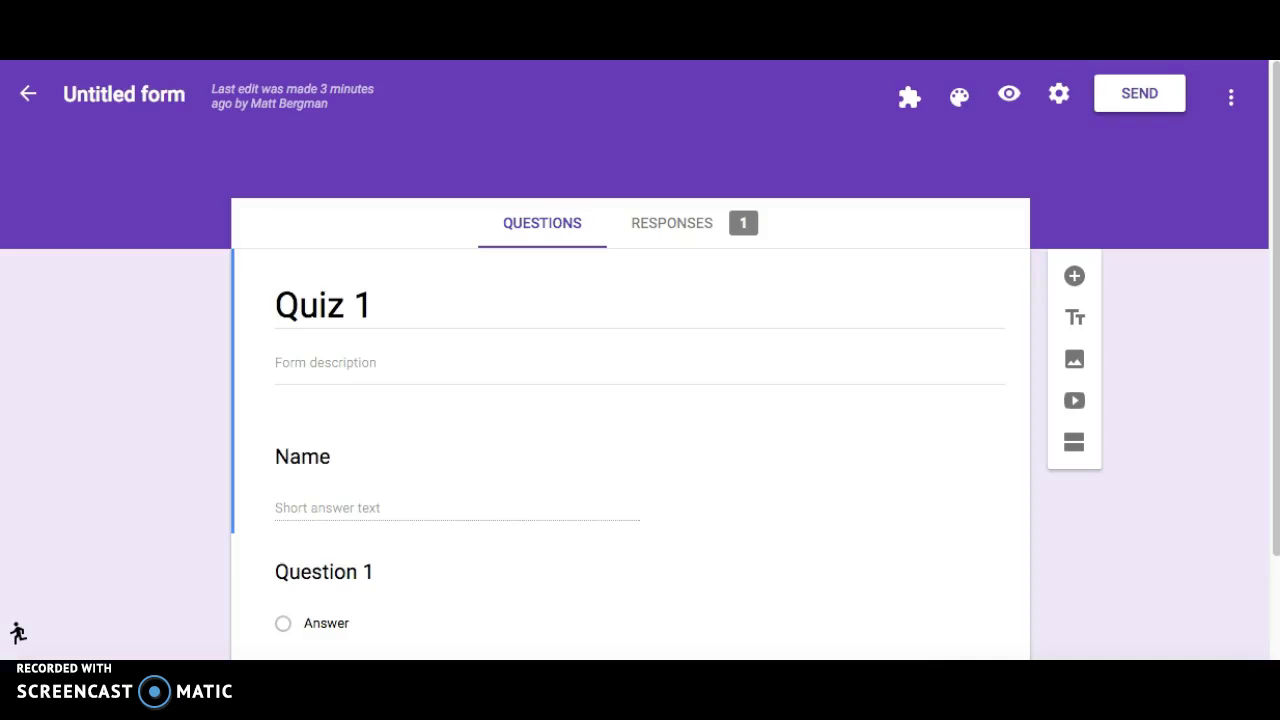
# Link the 'Part 2' text in the directions to the pasted Quiz 2 form URL.
pyautogui.hotkey('ctrl', 'Tab')
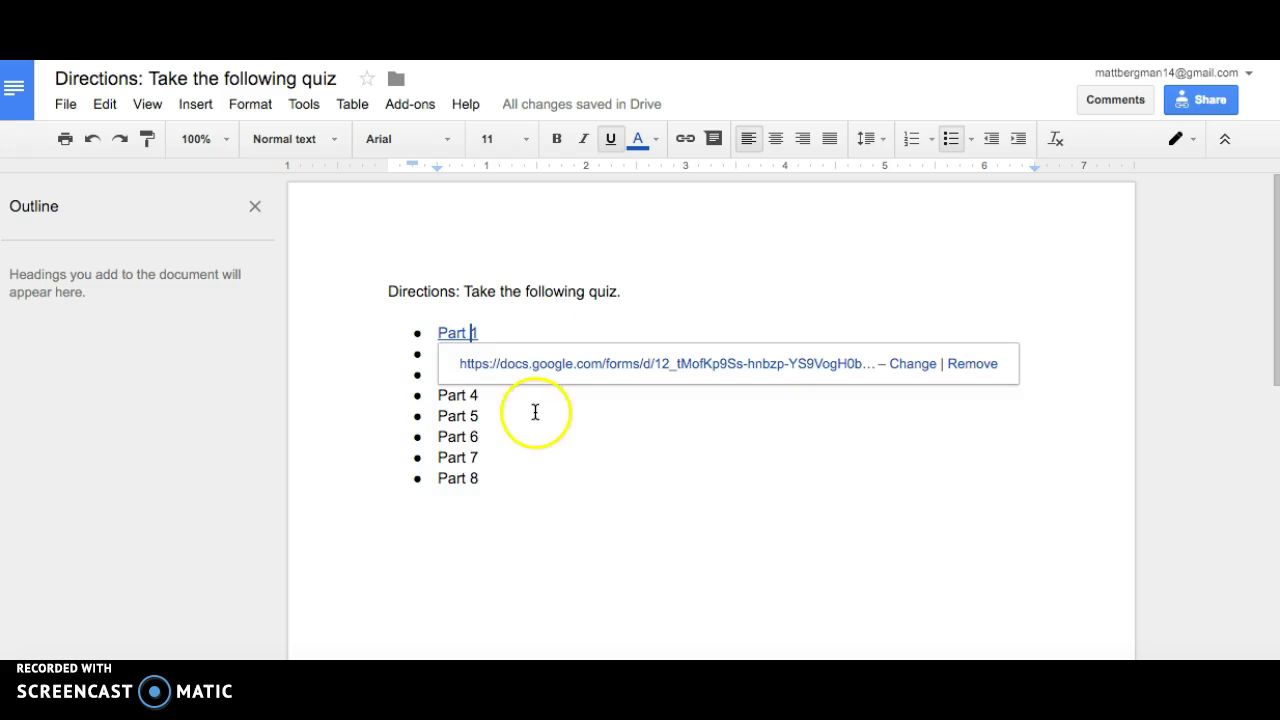
pyautogui.click(511, 423)
pyautogui.moveTo(494, 354); pyautogui.dragTo(436, 358)
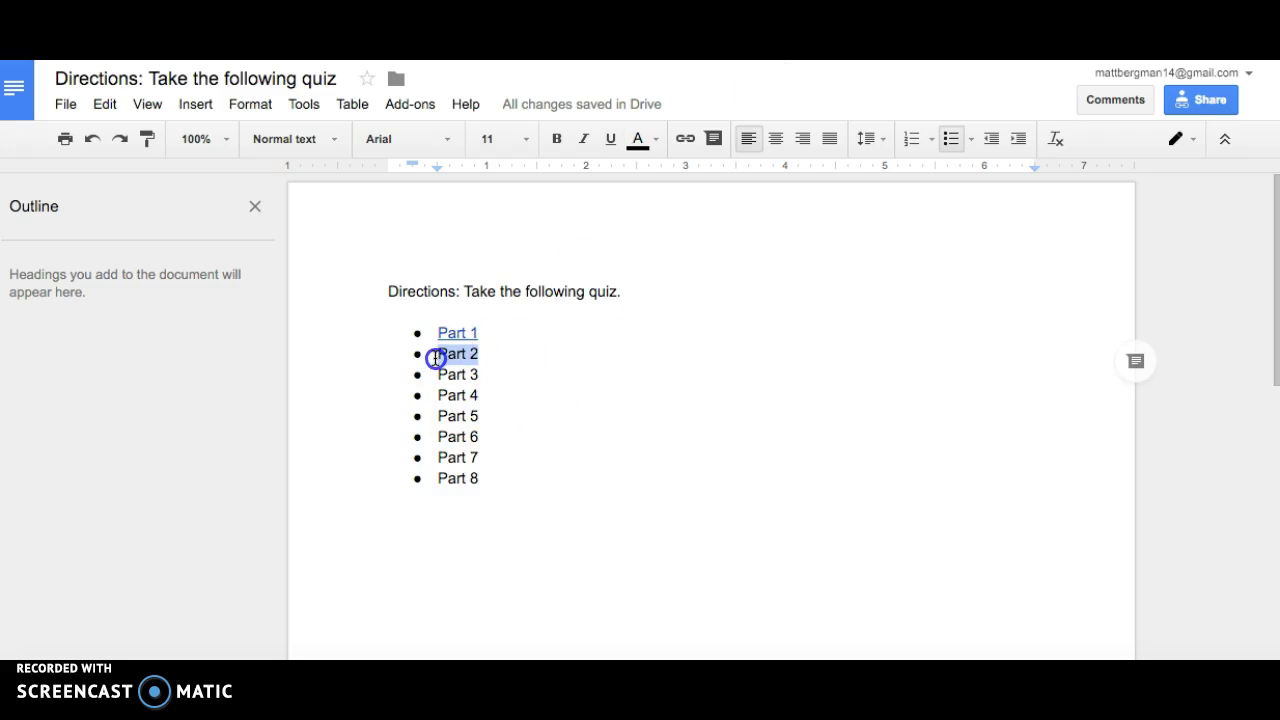
pyautogui.click(685, 139)
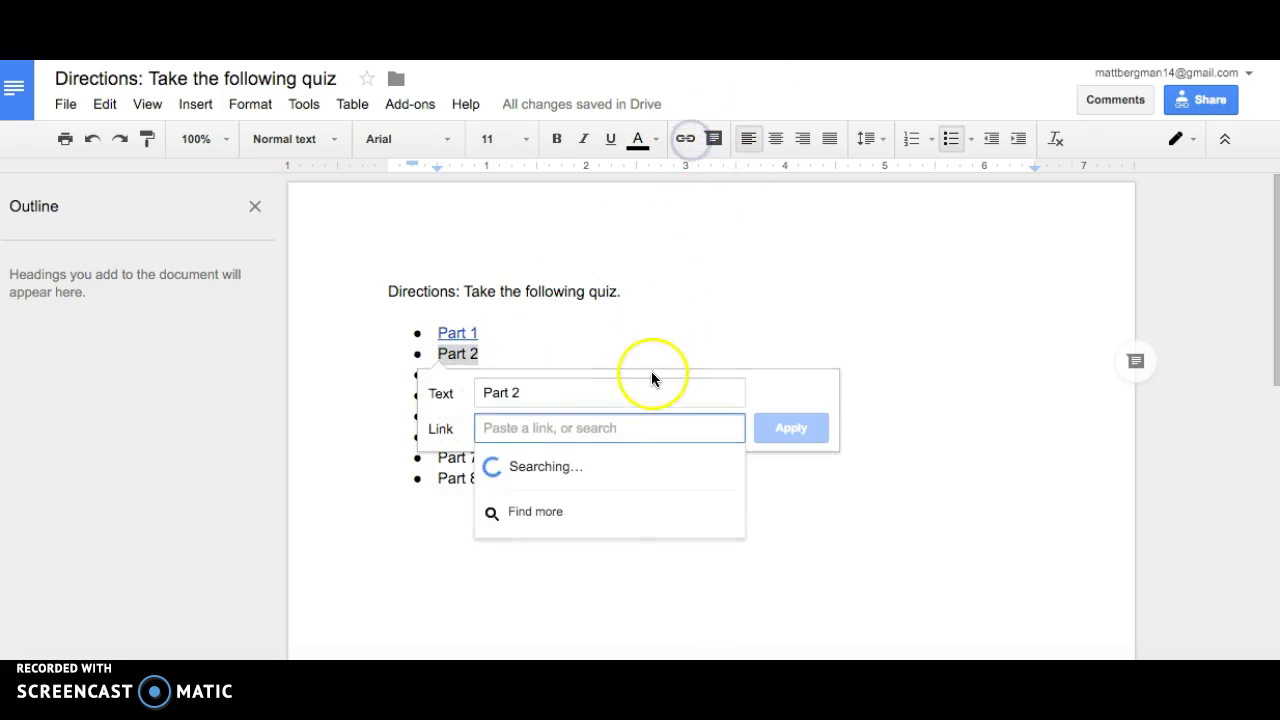
pyautogui.hotkey('ctrl', 'v')
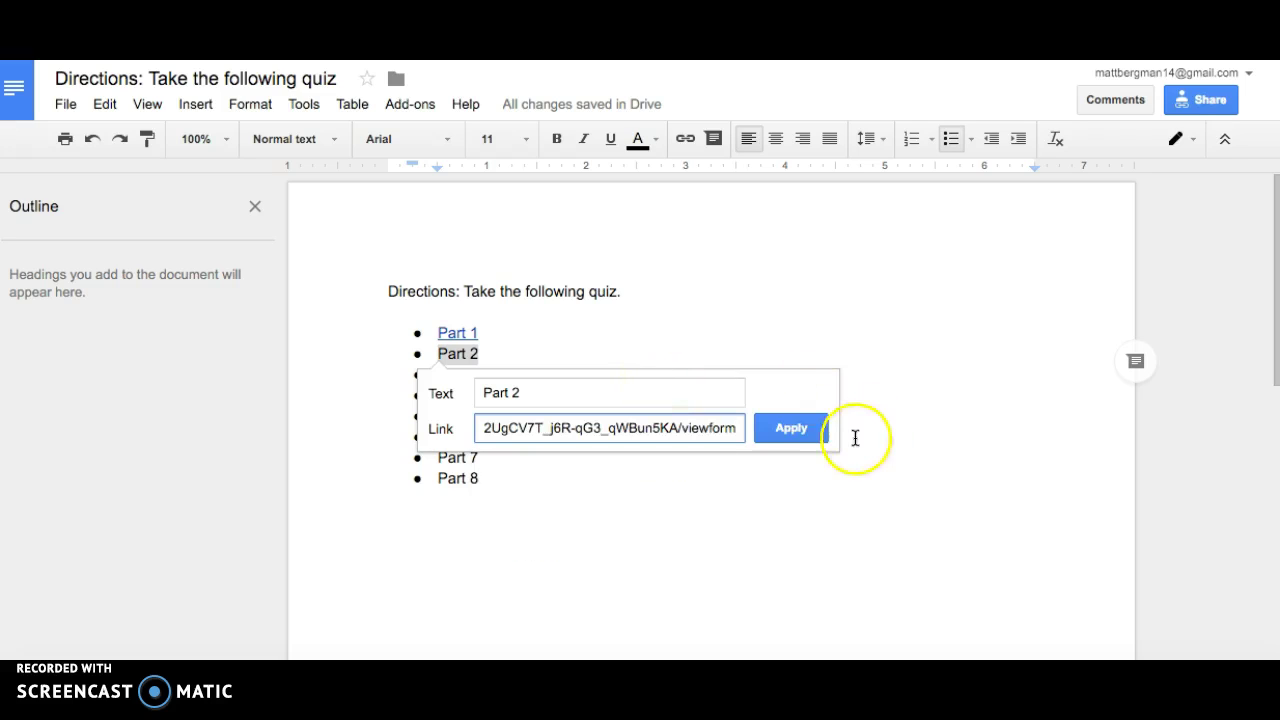
pyautogui.click(806, 430)
pyautogui.click(807, 430)
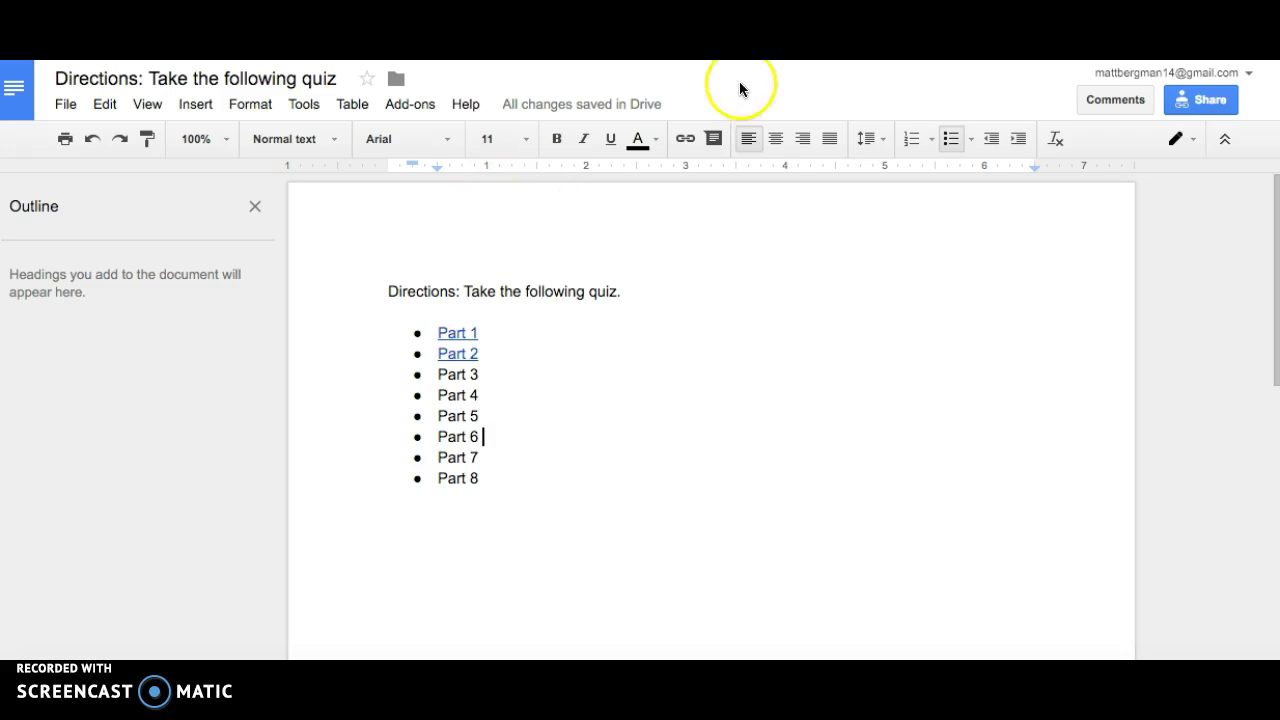
# Retitle the Quiz 1 form as 'Part 1'.
pyautogui.hotkey('ctrl', 'Tab')
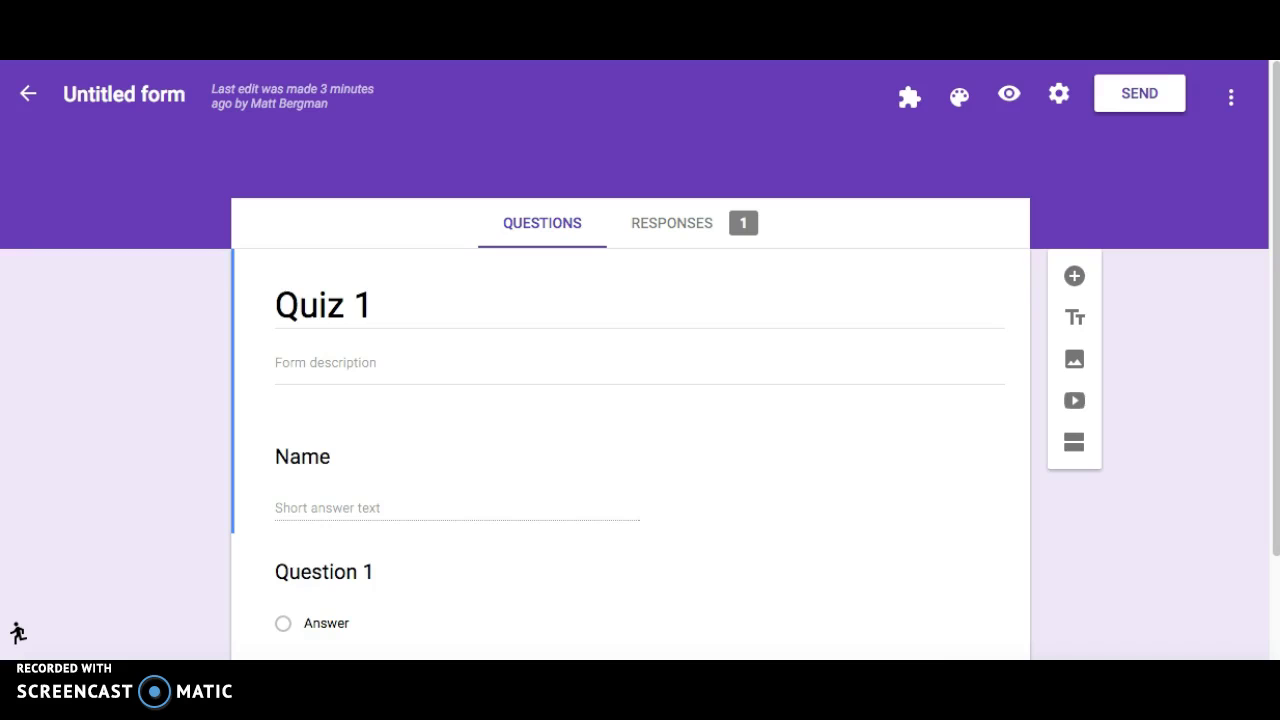
pyautogui.tripleClick(322, 306)
pyautogui.write('Part 1')
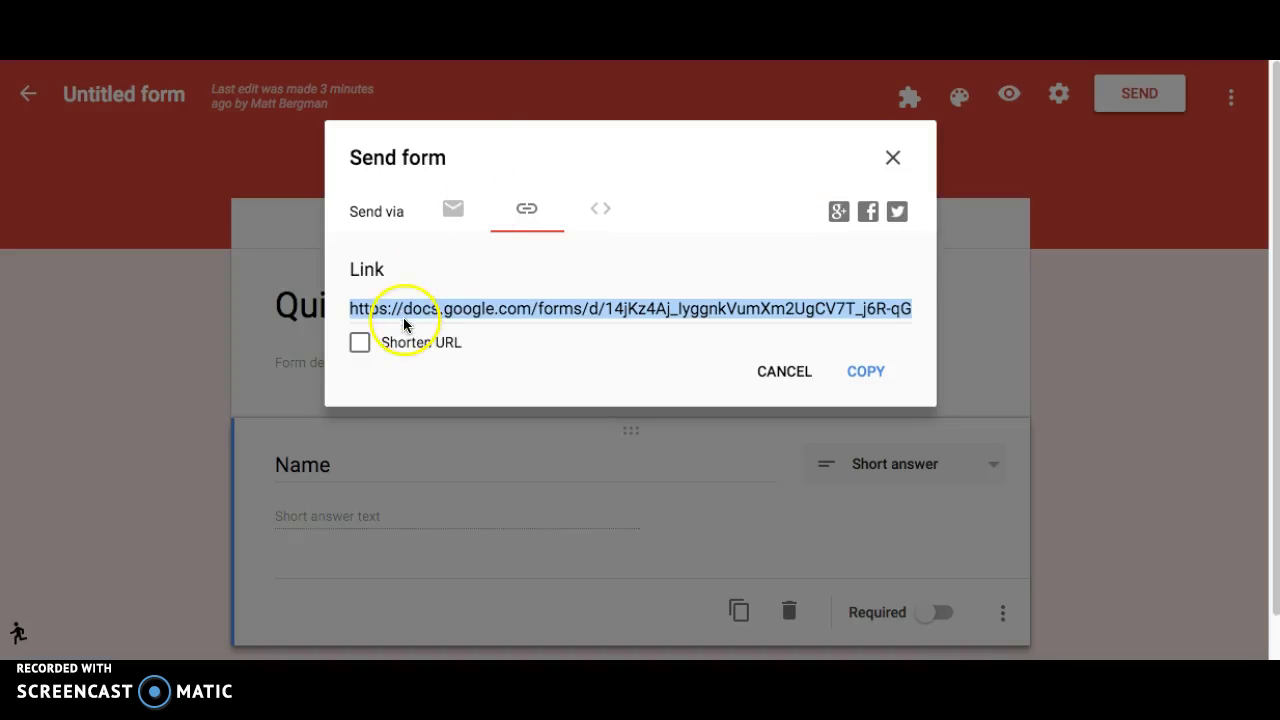
# Retitle the red Quiz 2 form as 'Part 2'.
pyautogui.click(894, 156)
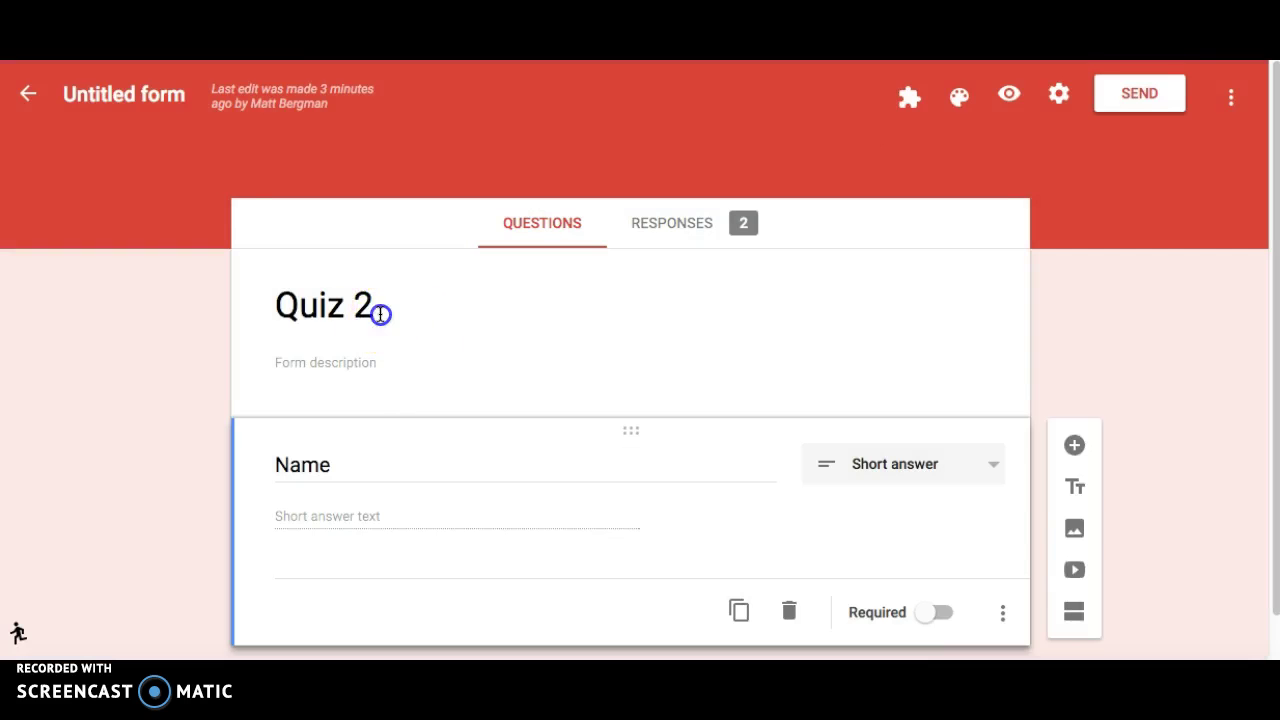
pyautogui.tripleClick(380, 311)
pyautogui.write('Part 2')
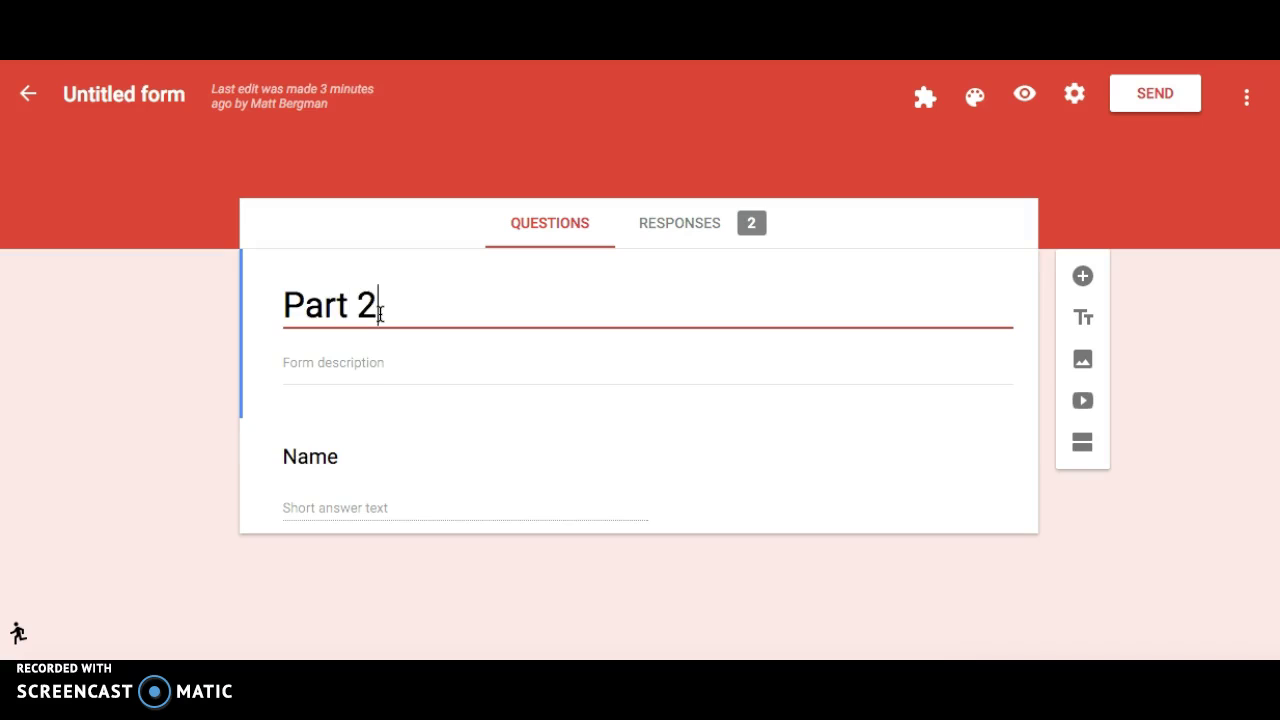
pyautogui.click(1049, 609)
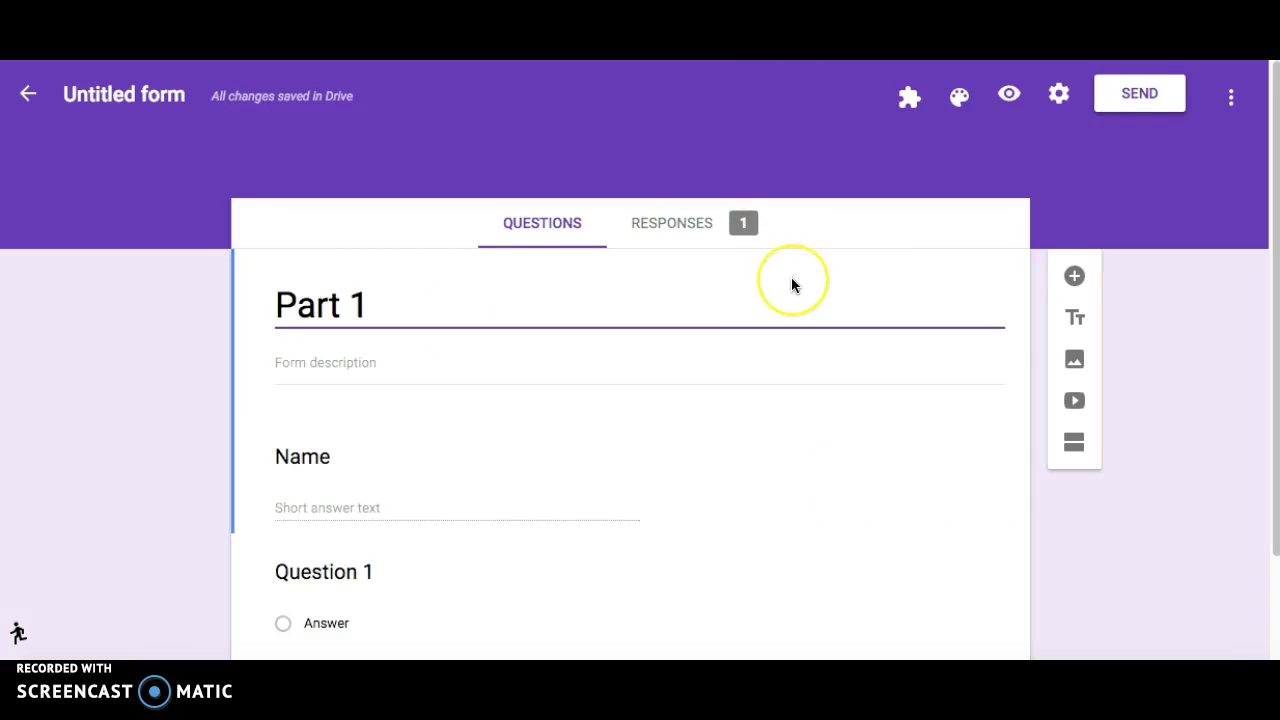
pyautogui.scroll(-2, 791, 280)
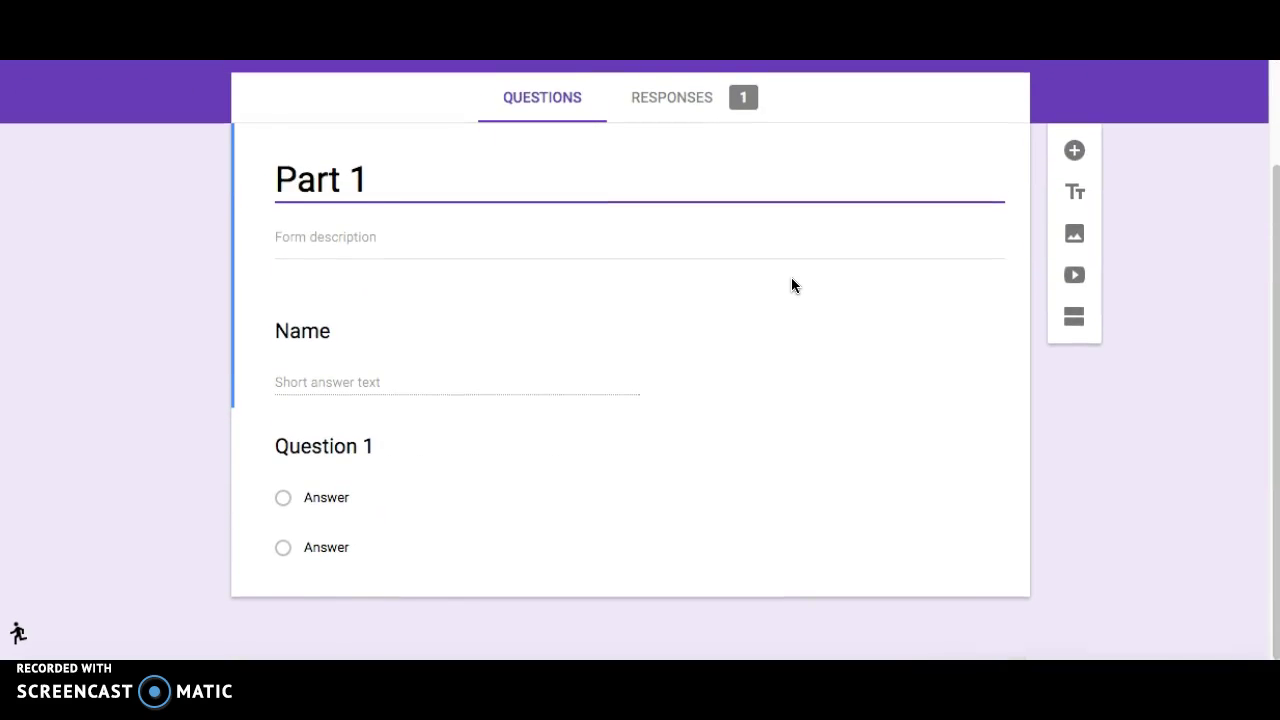
pyautogui.scroll(2, 791, 280)
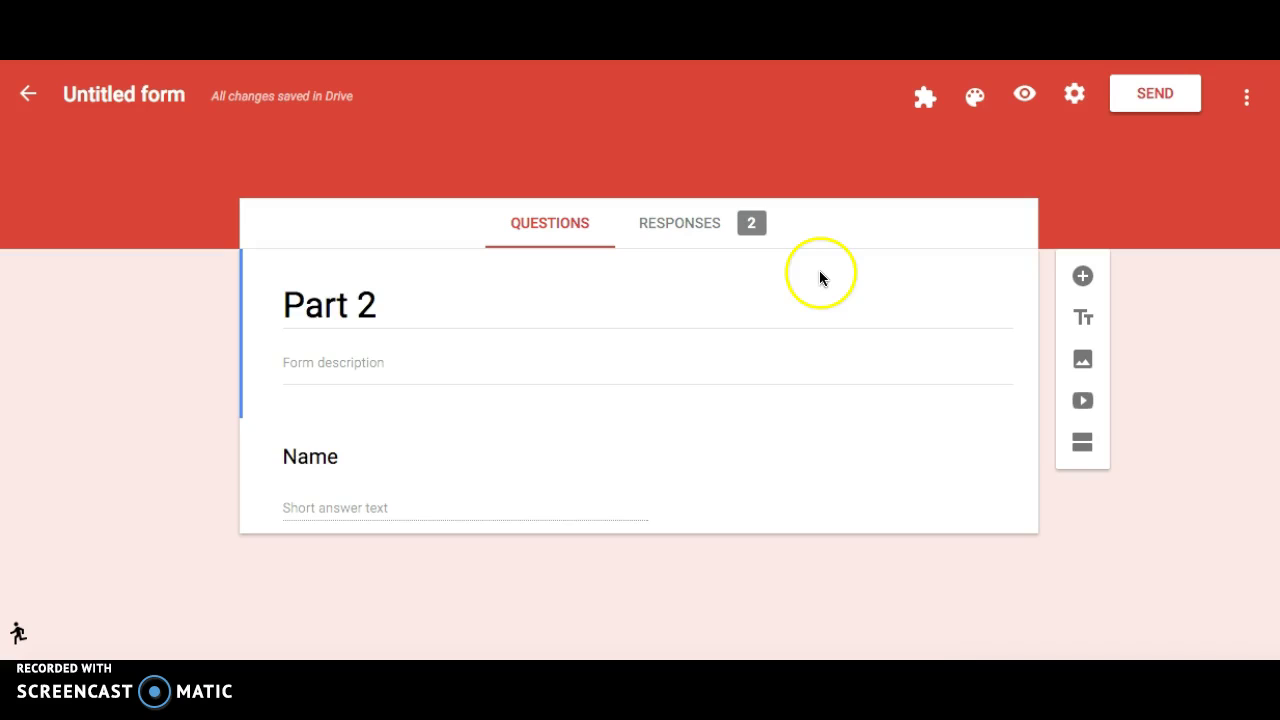
# Copy the Part 2 form's shareable URL from the Send dialog's Link tab.
pyautogui.click(1141, 106)
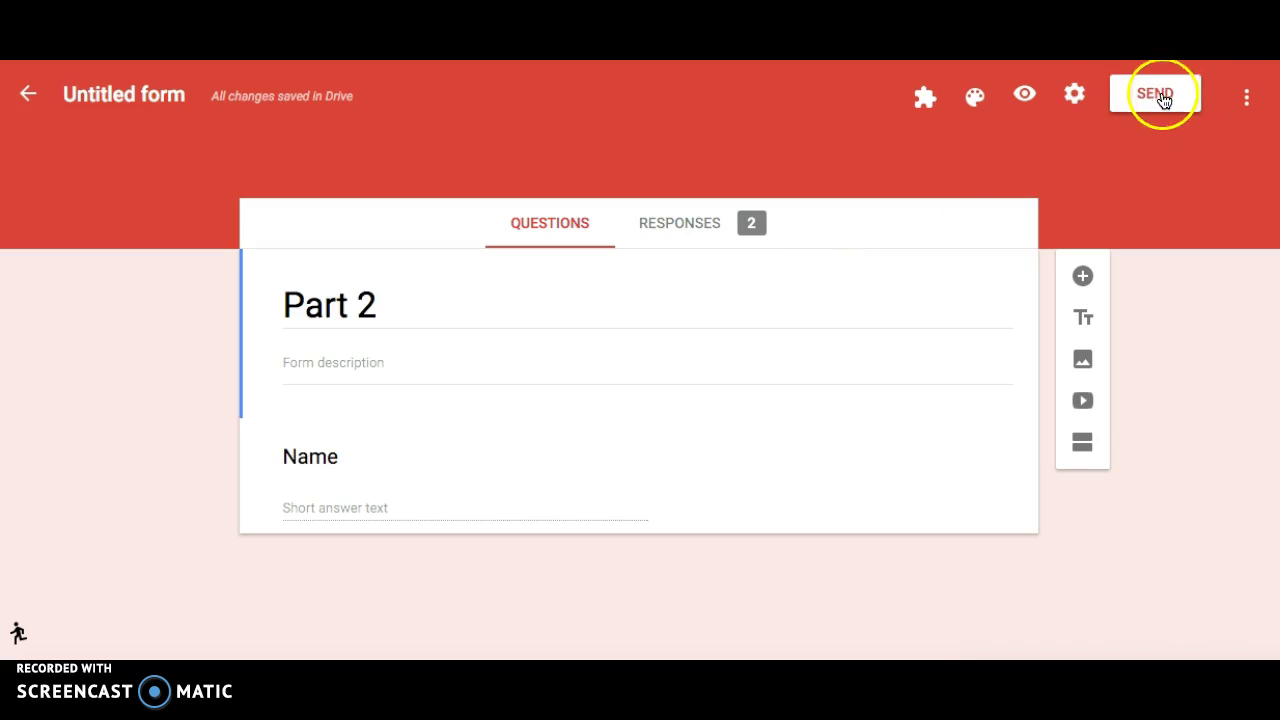
pyautogui.click(529, 210)
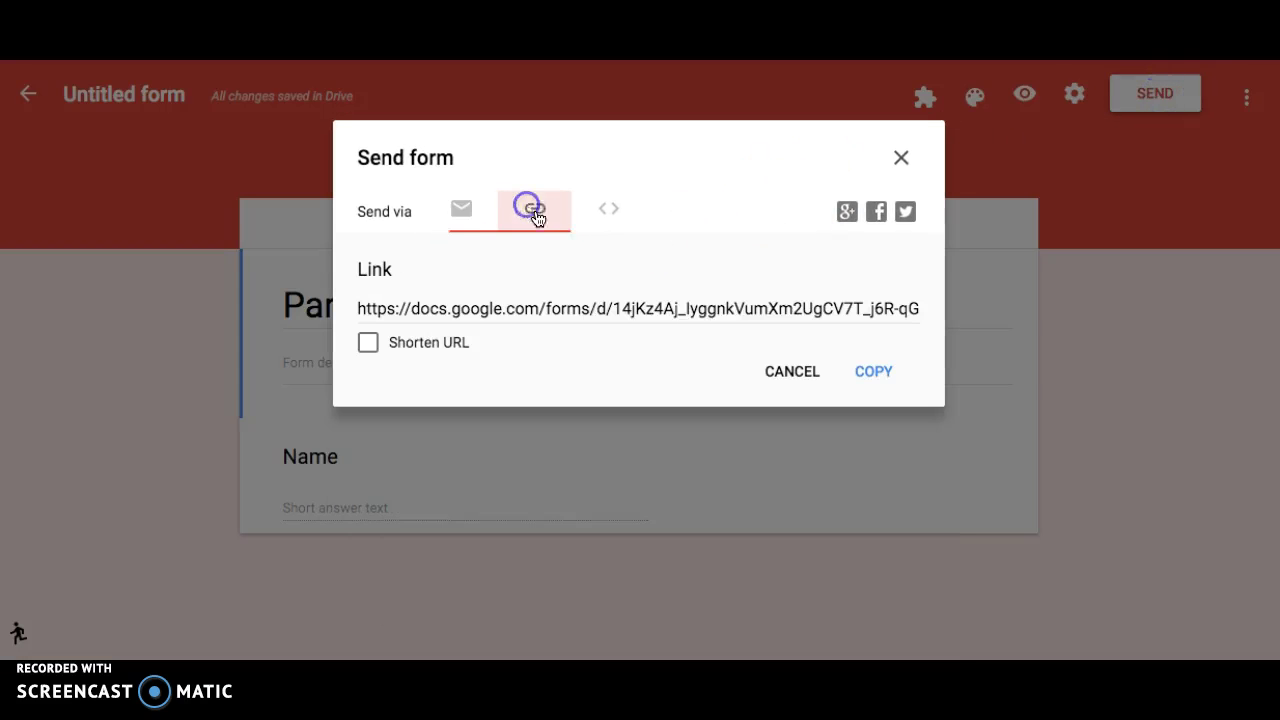
pyautogui.click(775, 309)
pyautogui.rightClick(775, 309)
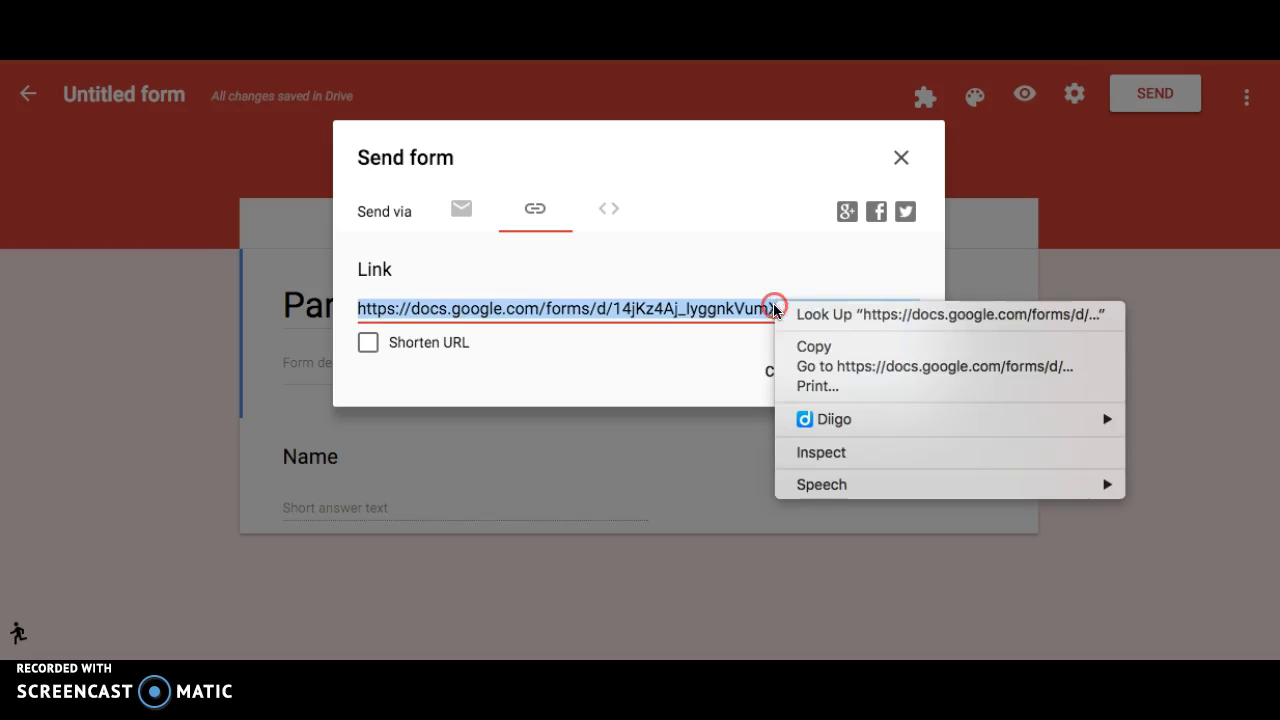
pyautogui.click(786, 345)
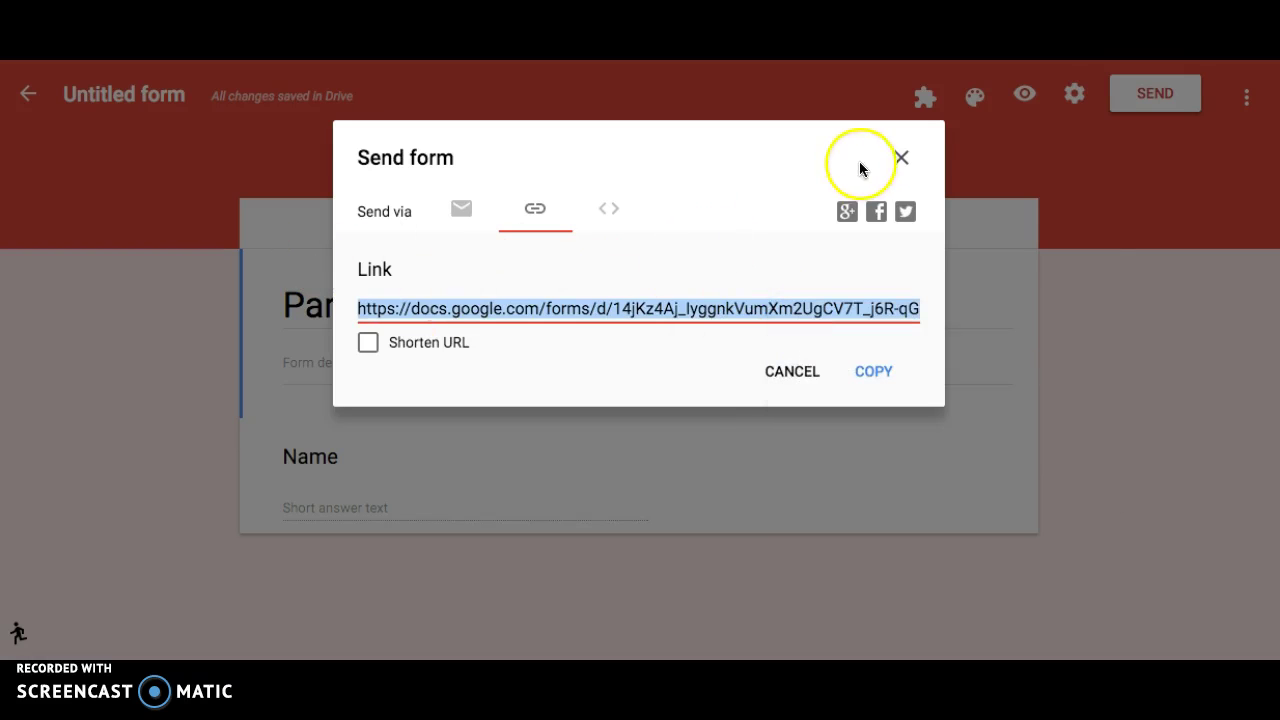
pyautogui.click(900, 157)
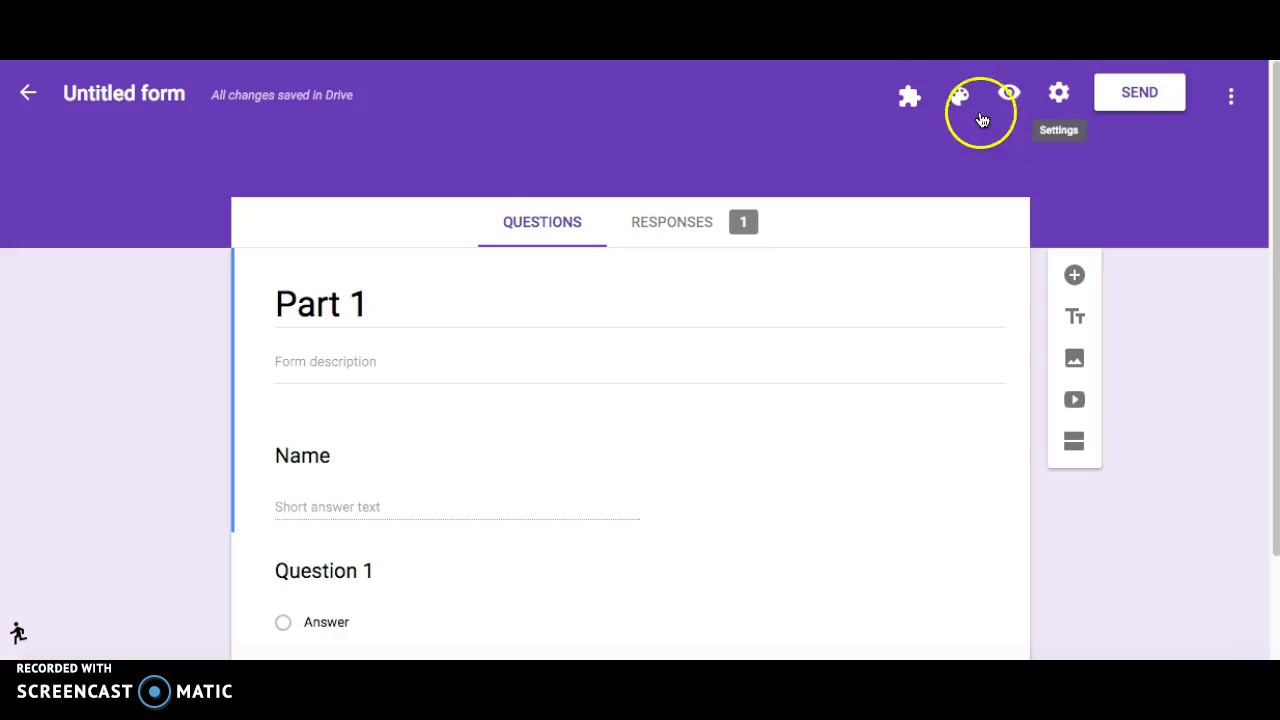
# Set Part 1's confirmation to 'Thanks for taking part 1 of the quiz. Click on this' plus the Part 2 URL.
pyautogui.click(1062, 100)
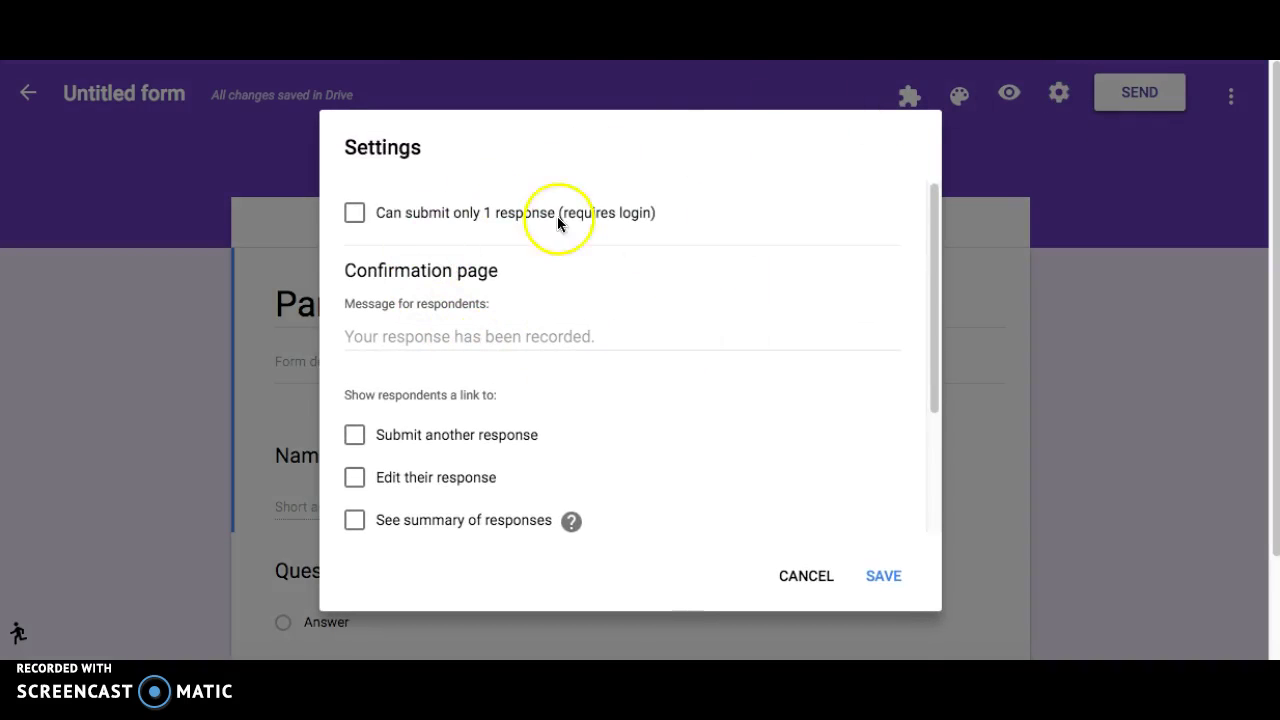
pyautogui.click(565, 336)
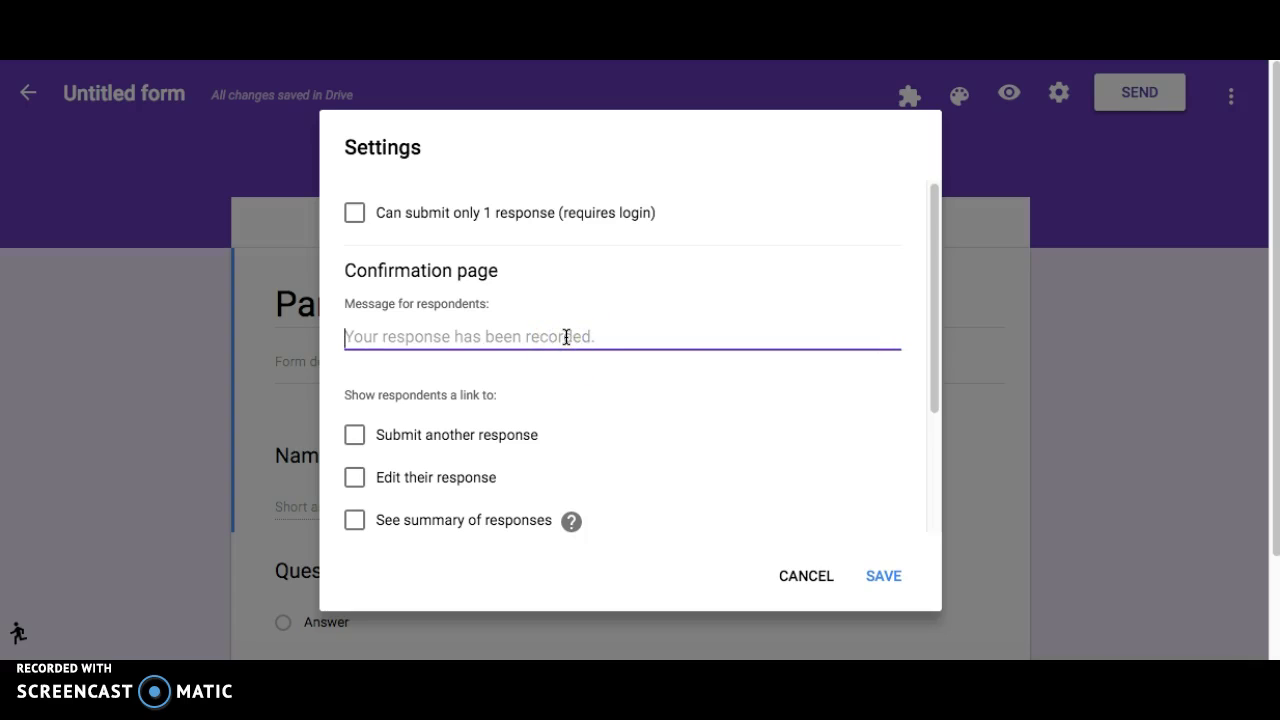
pyautogui.write('Thanks for t')
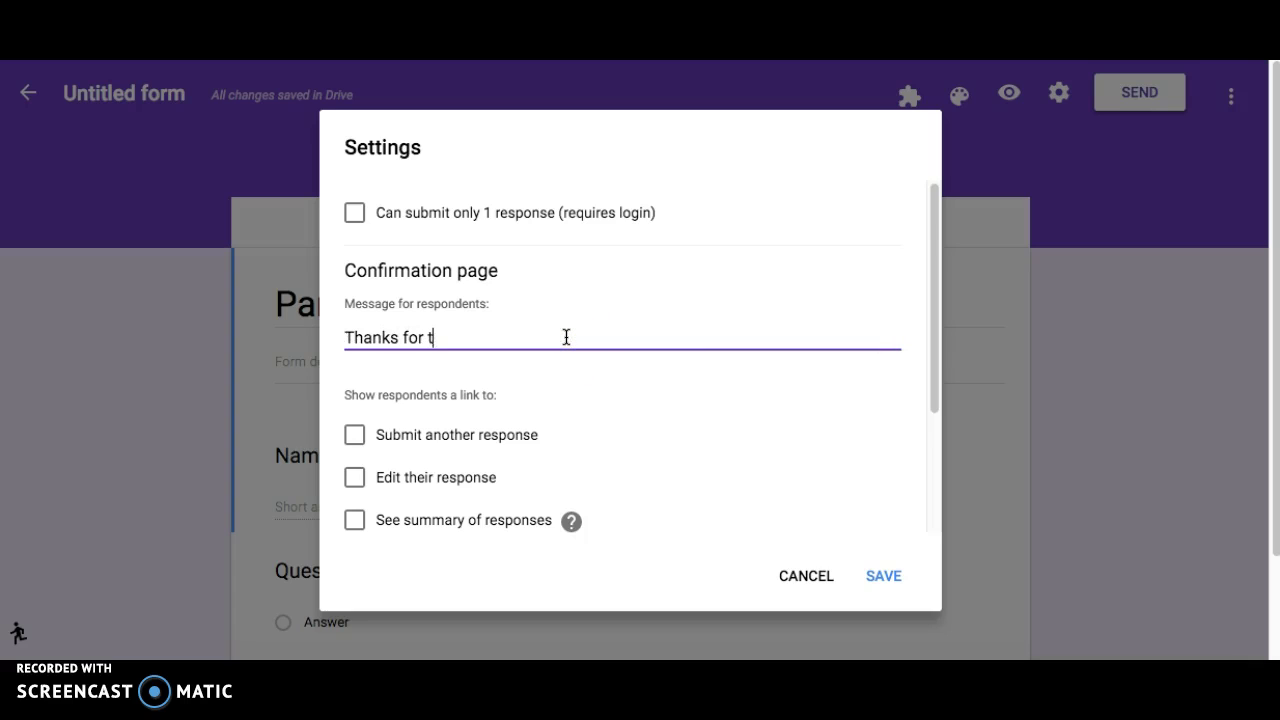
pyautogui.write('aking part 1 of the quiz.')
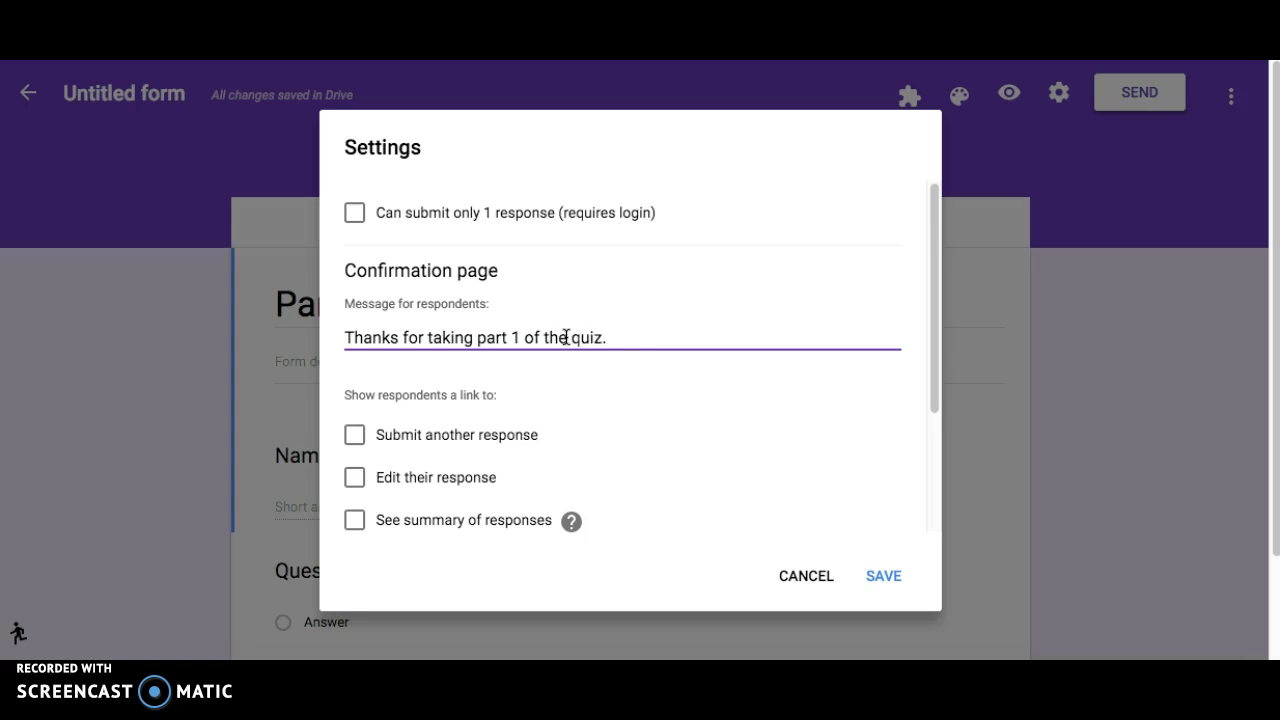
pyautogui.write(' Click on this link to visit part 2:')
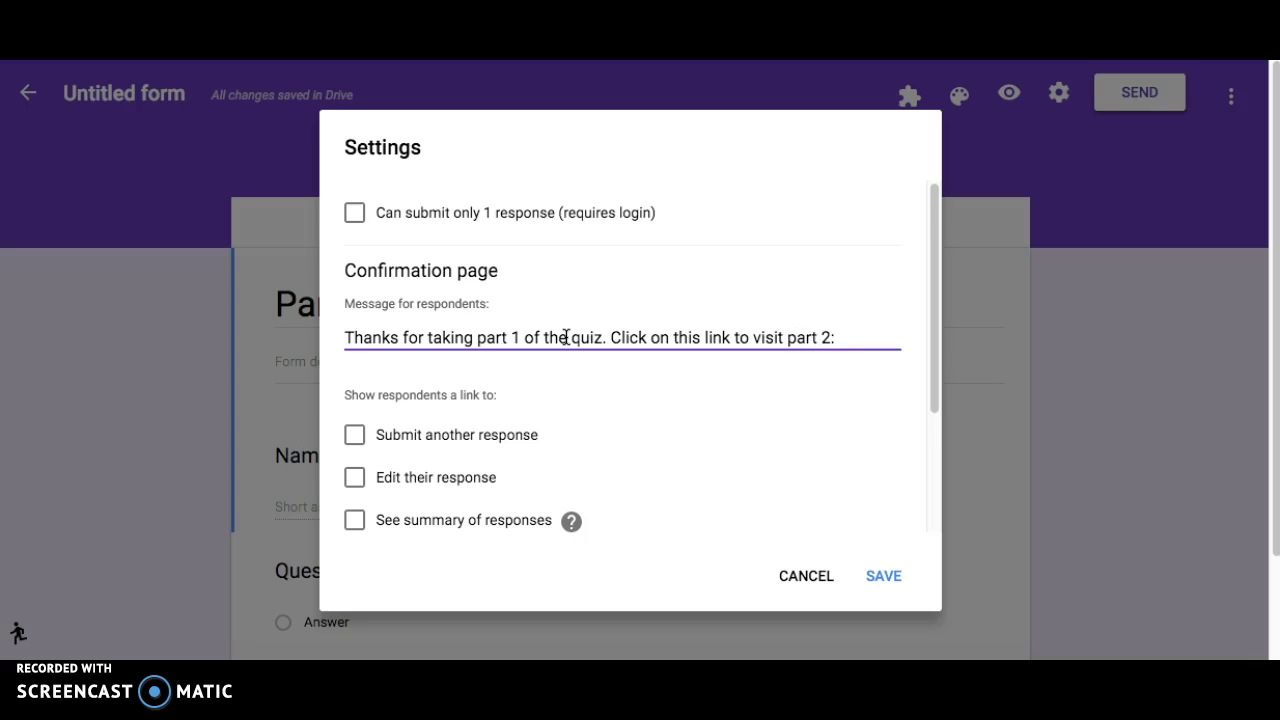
pyautogui.hotkey('ctrl', 'v')
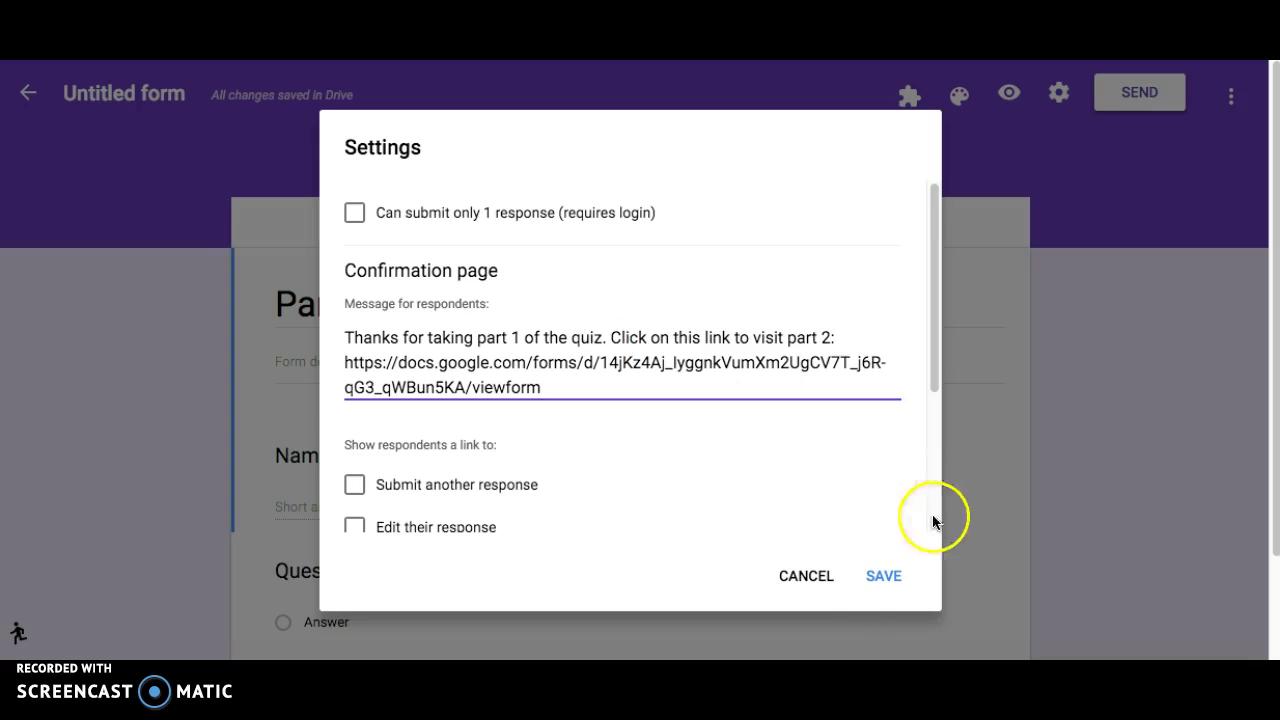
pyautogui.click(884, 577)
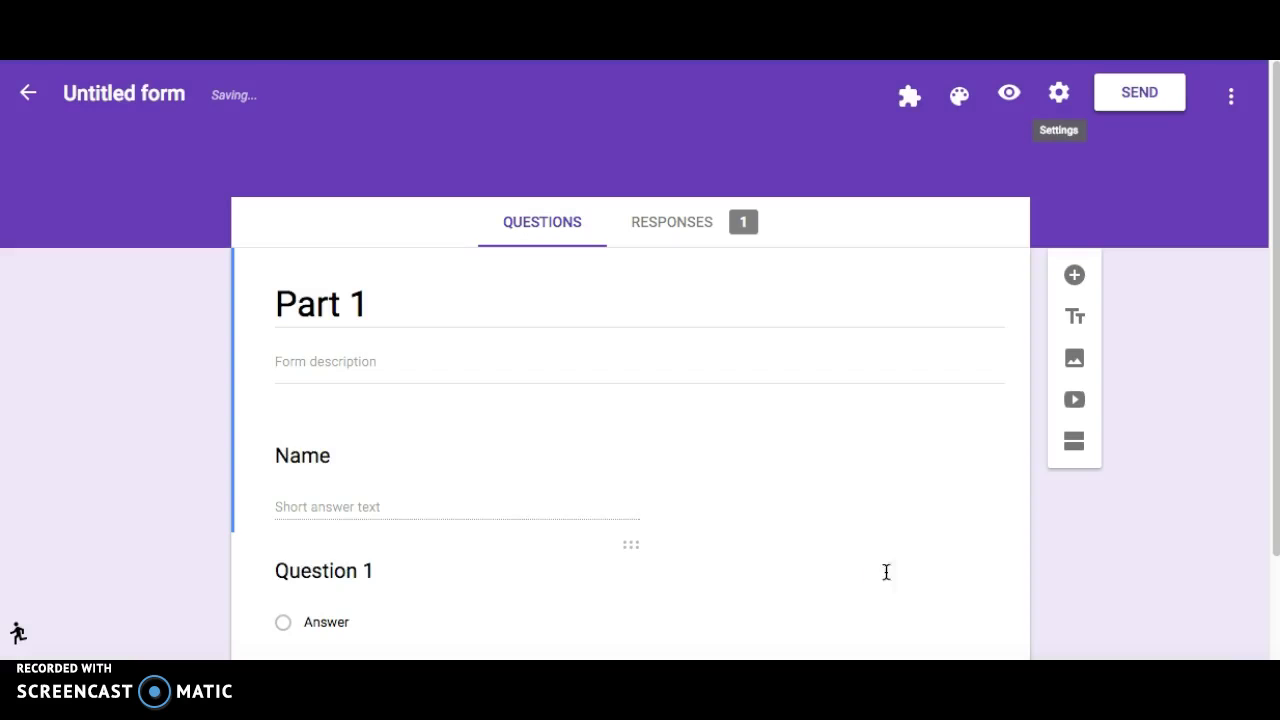
# Preview Part 1, enter a test name, pick Question 1's first answer, and submit.
pyautogui.click(1106, 557)
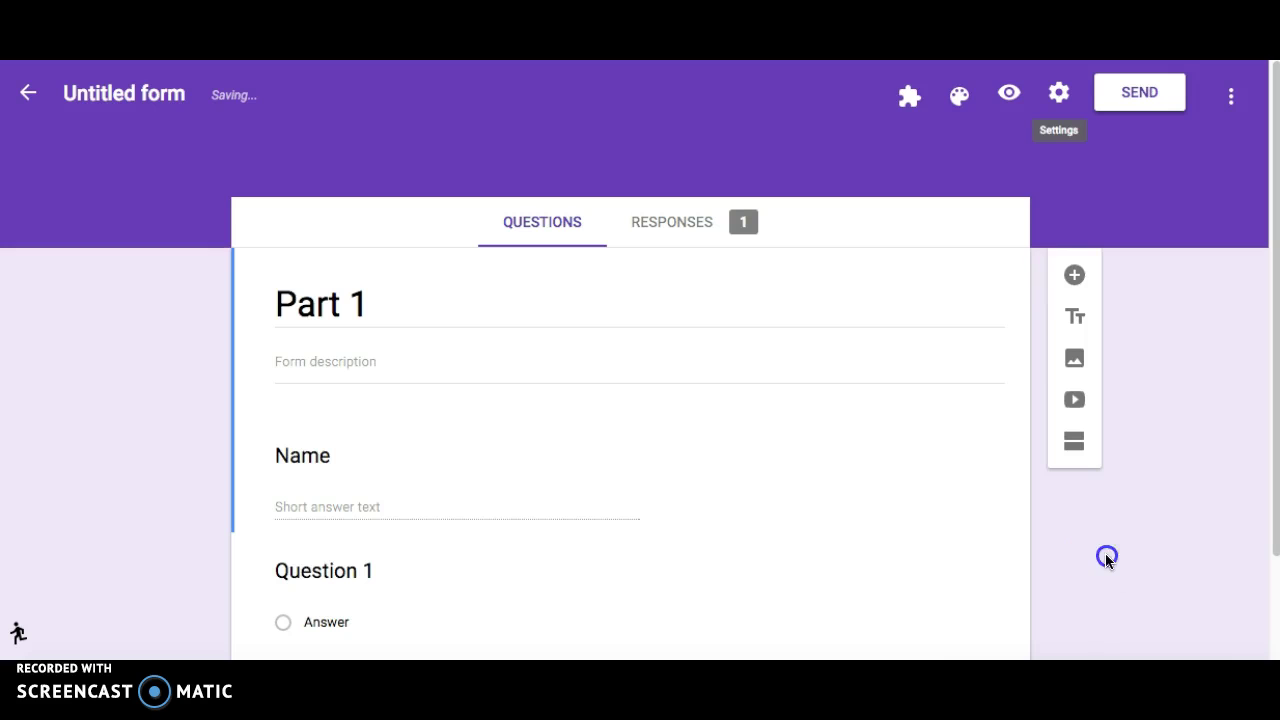
pyautogui.click(1009, 97)
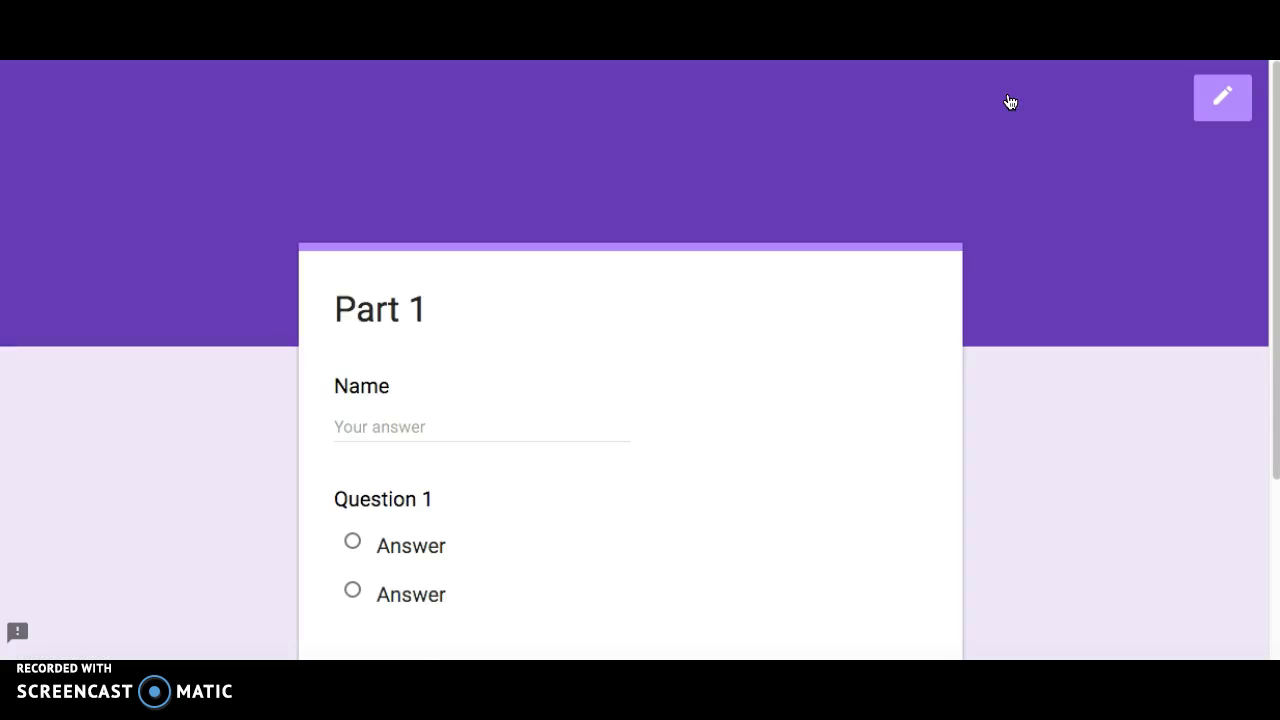
pyautogui.scroll(-1, 783, 330)
pyautogui.click(580, 310)
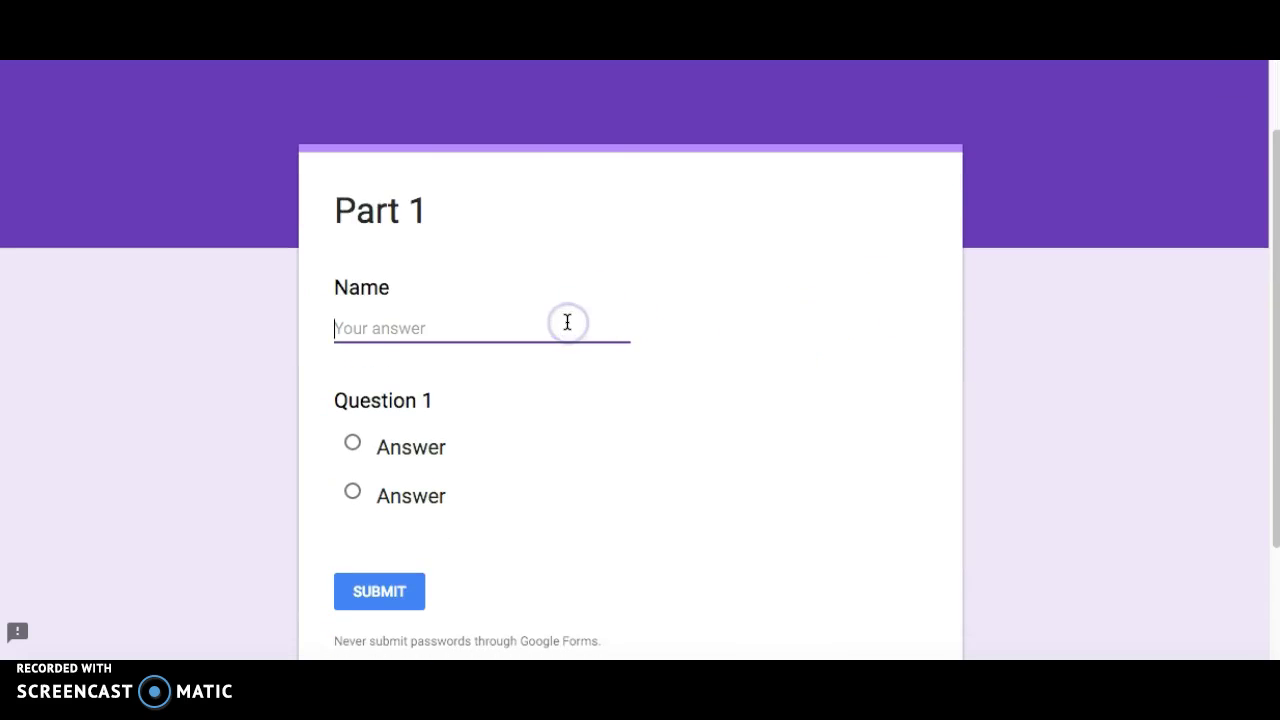
pyautogui.write('Matt')
pyautogui.click(352, 443)
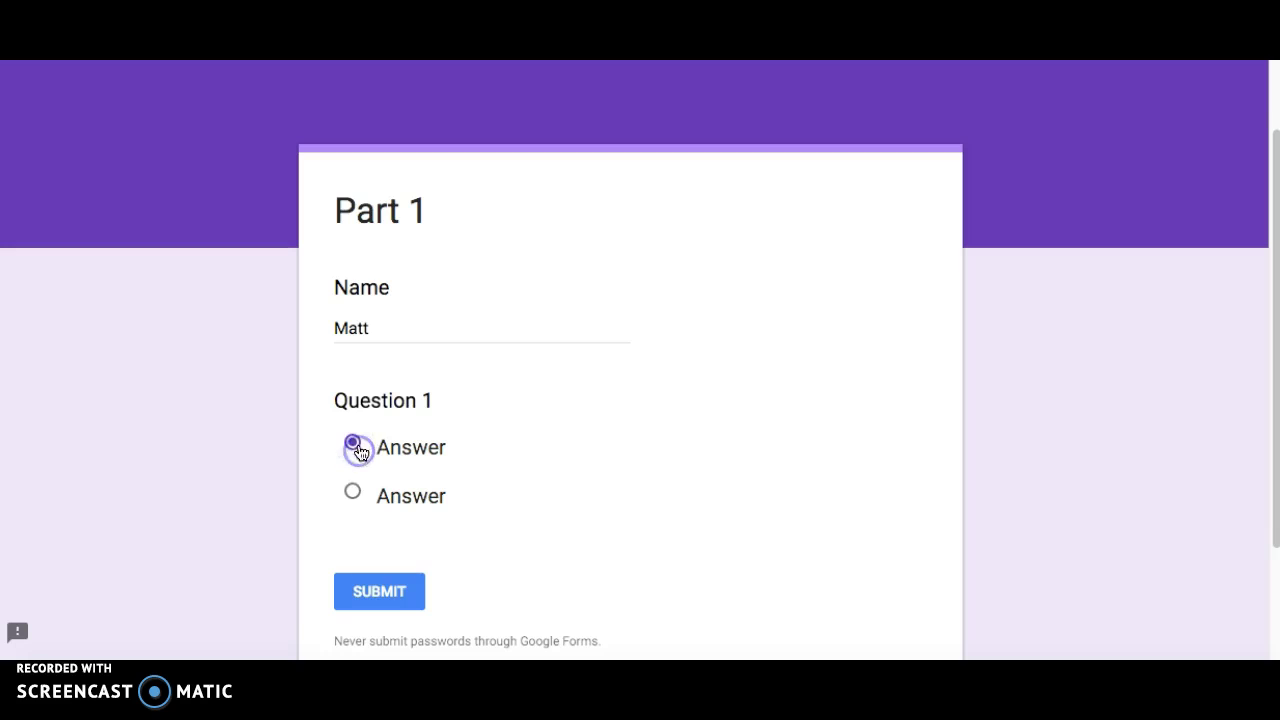
pyautogui.click(390, 596)
pyautogui.click(390, 594)
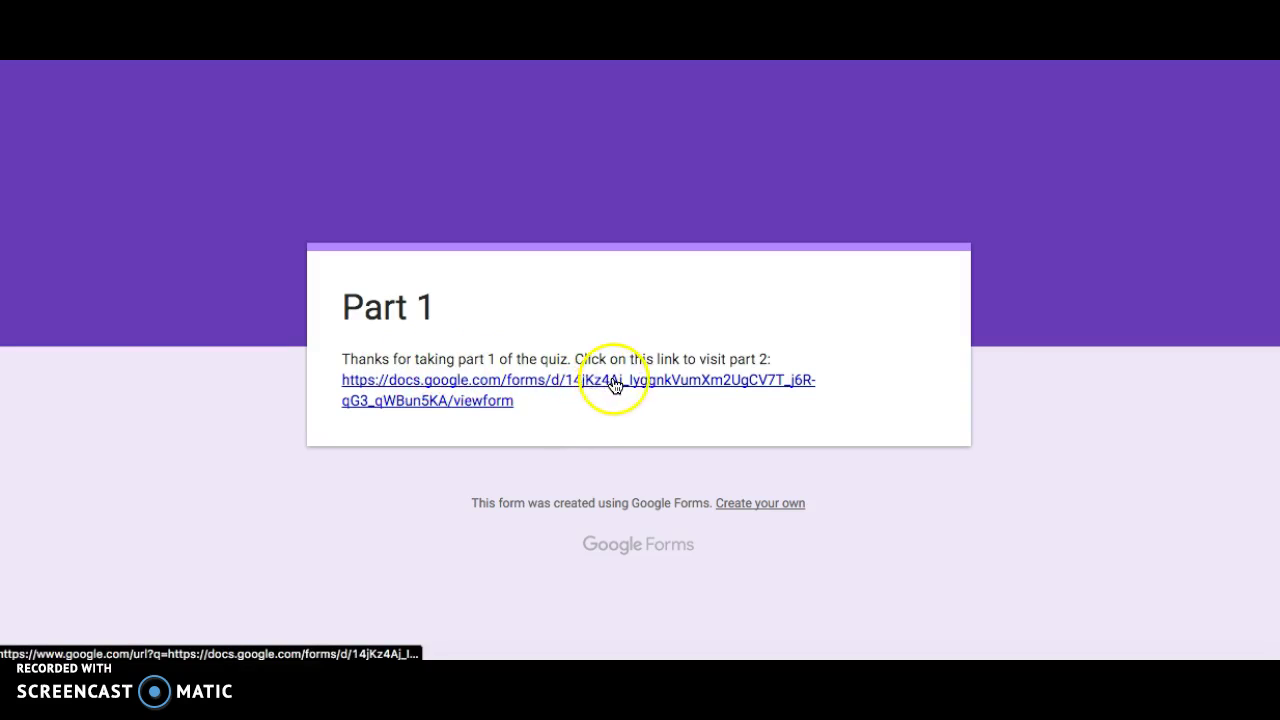
# Follow the confirmation page's Part 2 link and start answering its Name question.
pyautogui.click(677, 388)
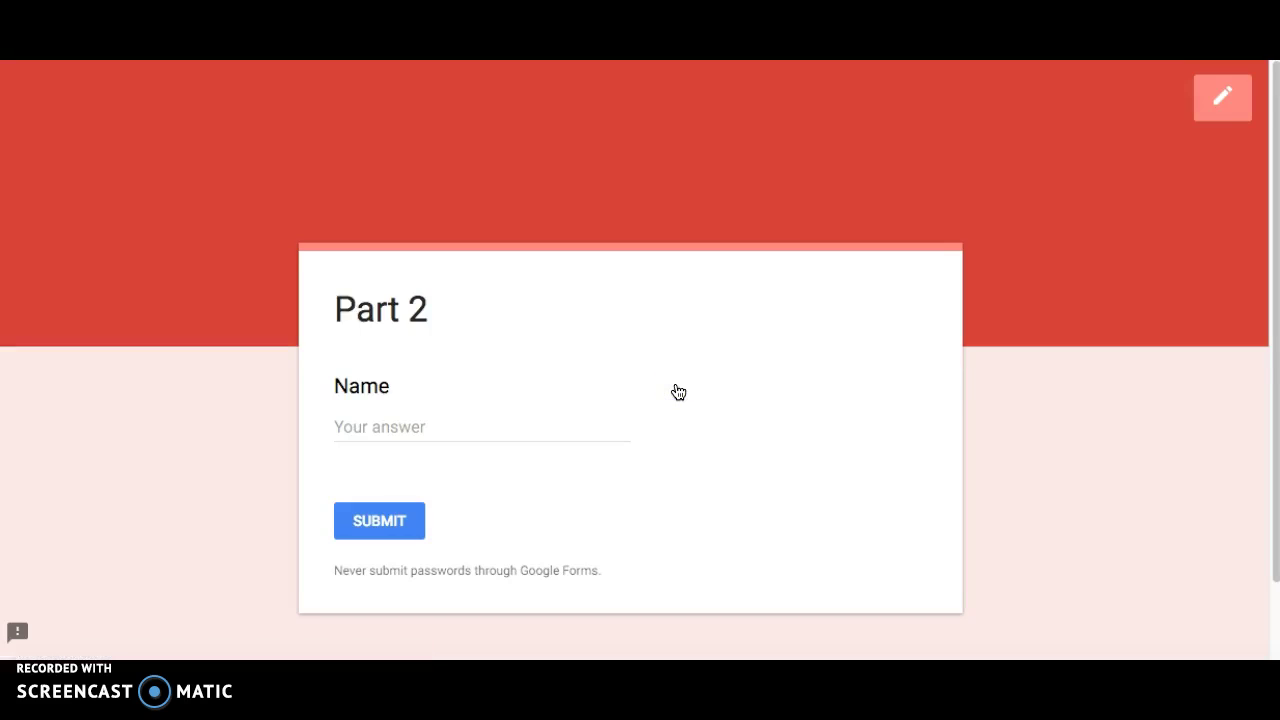
pyautogui.click(437, 418)
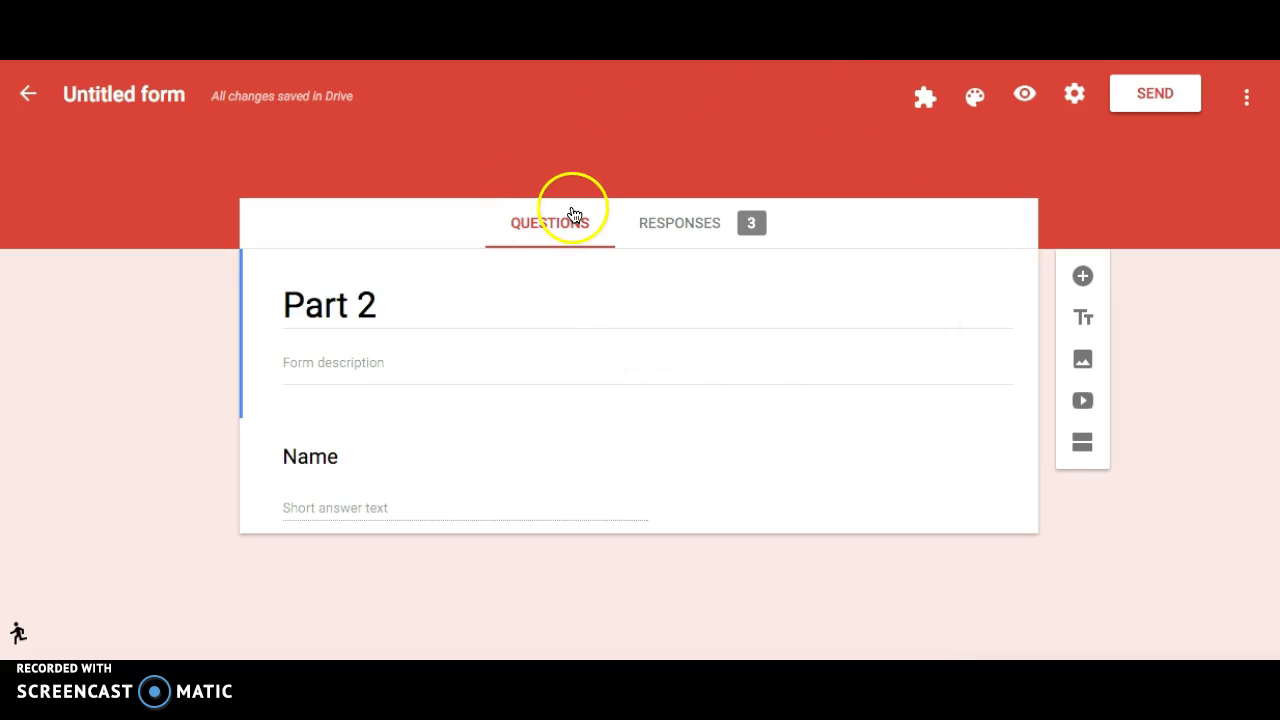
# Replace Part 2's confirmation message with 'Thanks for completing the quiz!' and save the settings.
pyautogui.click(1075, 97)
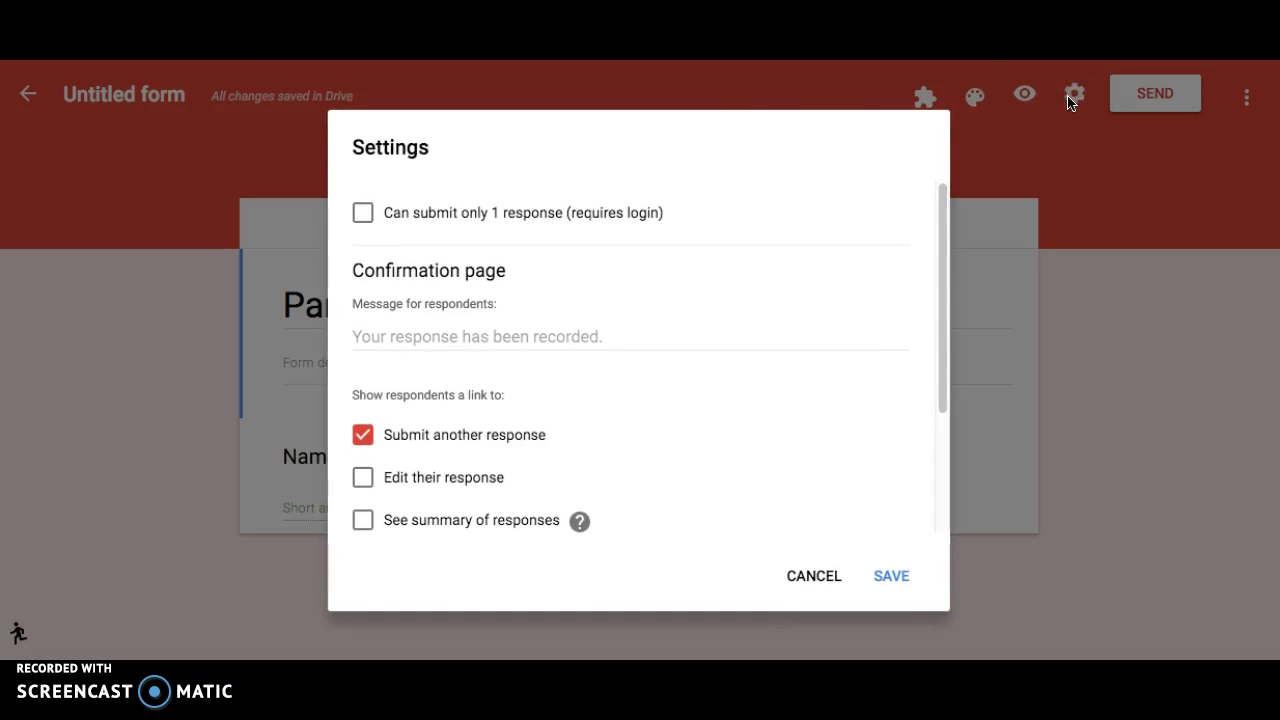
pyautogui.click(384, 340)
pyautogui.write('T')
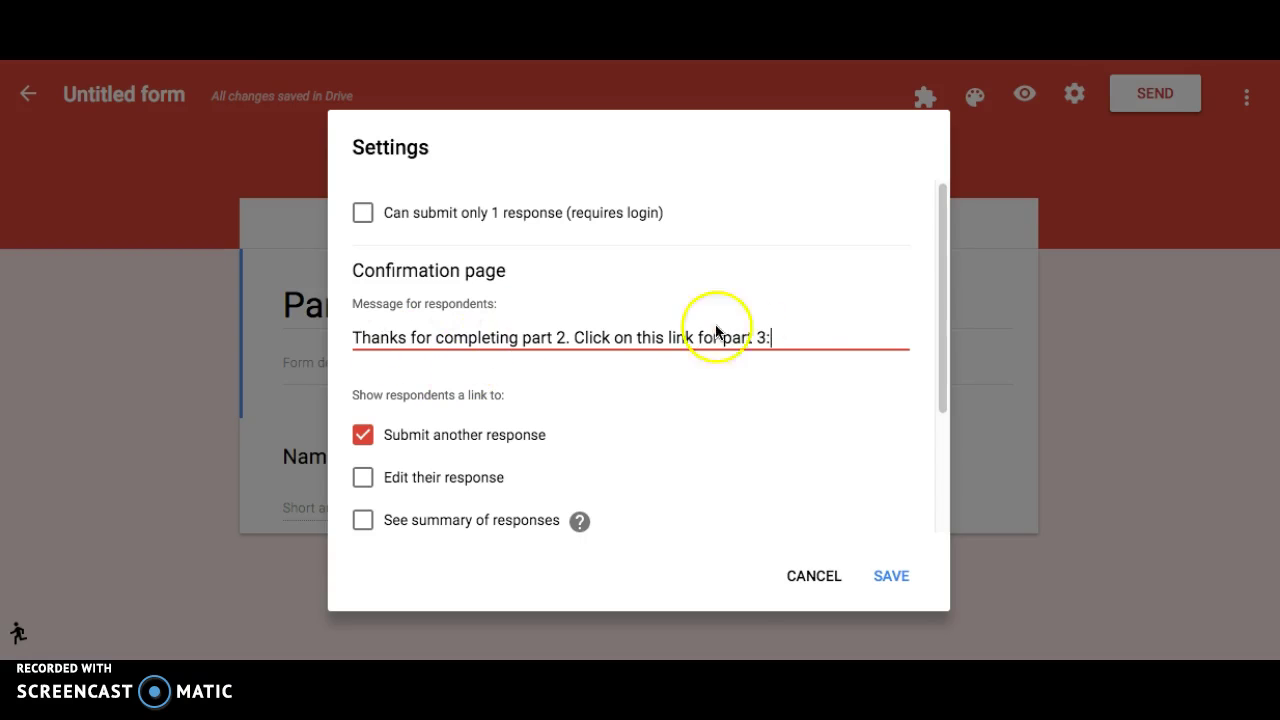
pyautogui.moveTo(786, 337); pyautogui.dragTo(362, 335)
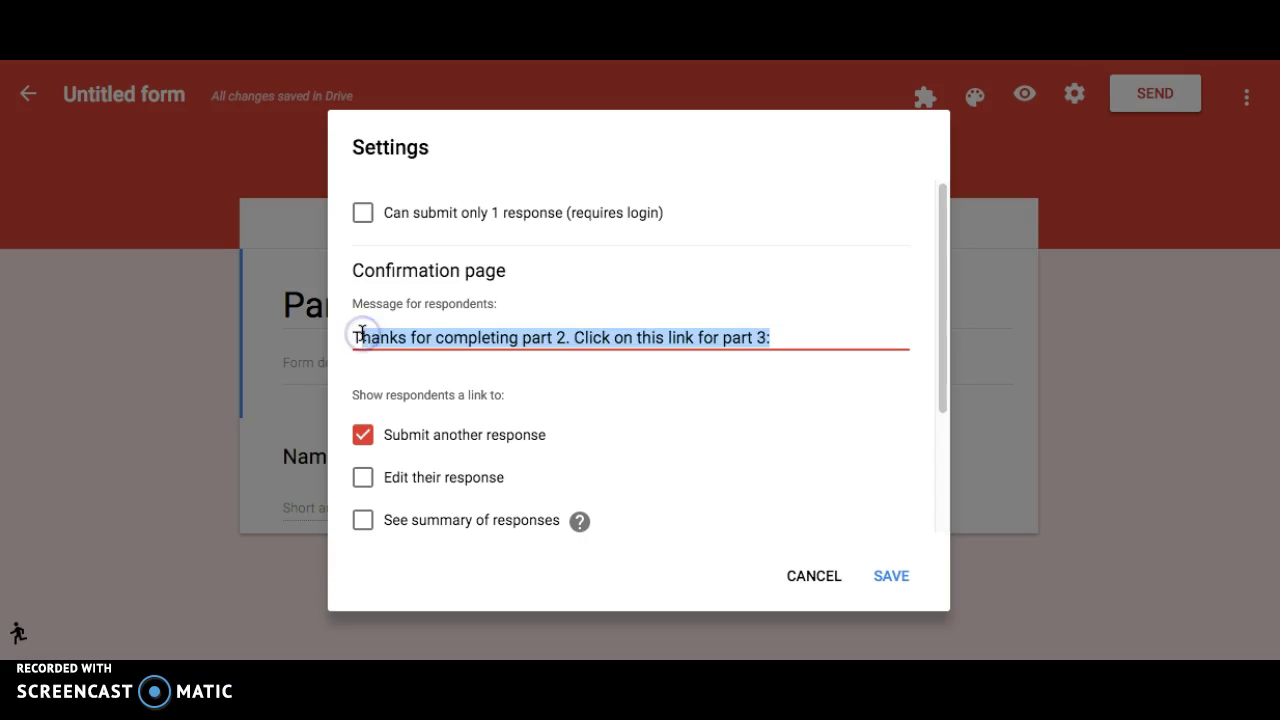
pyautogui.write('Thanks for completing the quiz!')
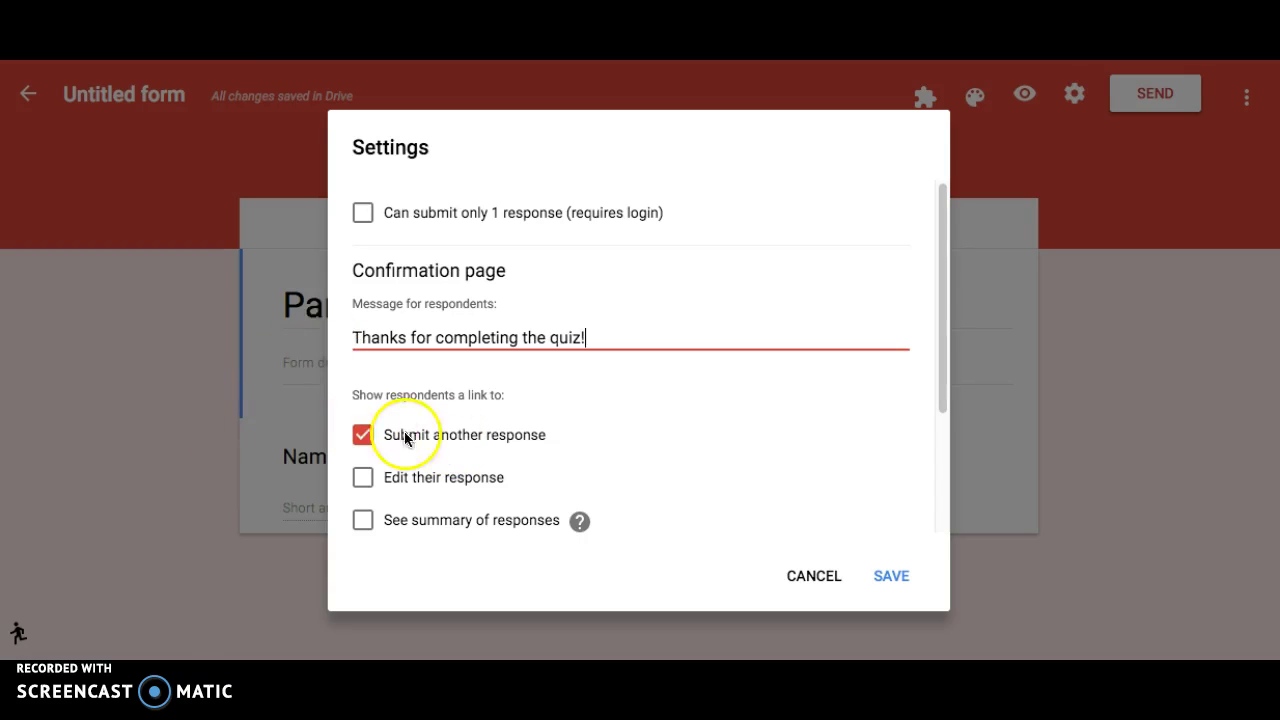
pyautogui.click(889, 576)
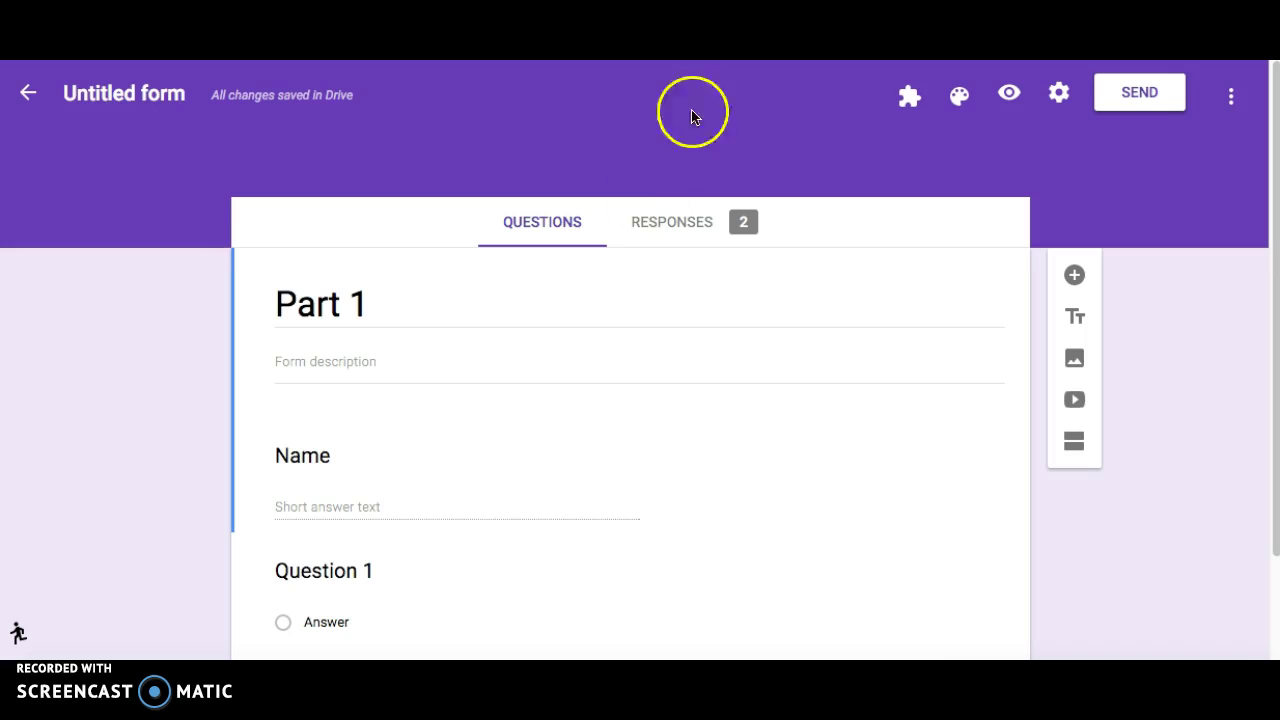
# Preview Part 1, enter a test name, choose the first answer for Question 1, and submit.
pyautogui.click(1008, 94)
pyautogui.click(416, 418)
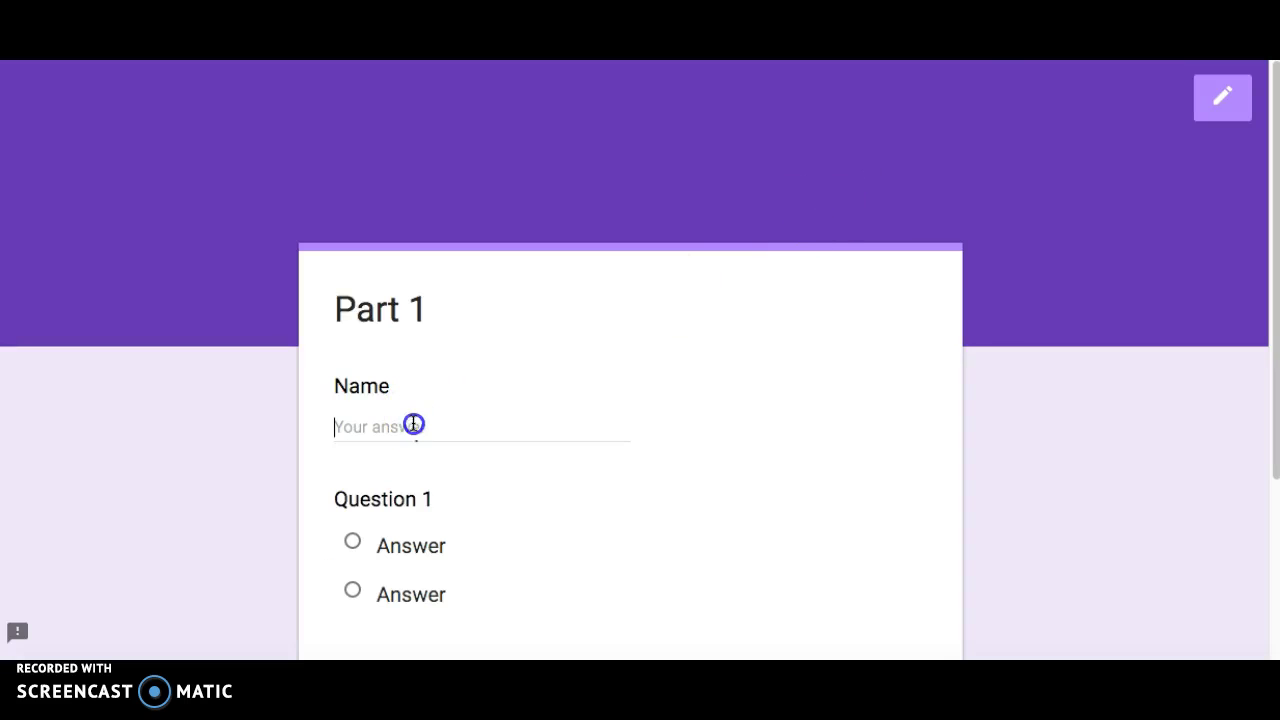
pyautogui.write('M')
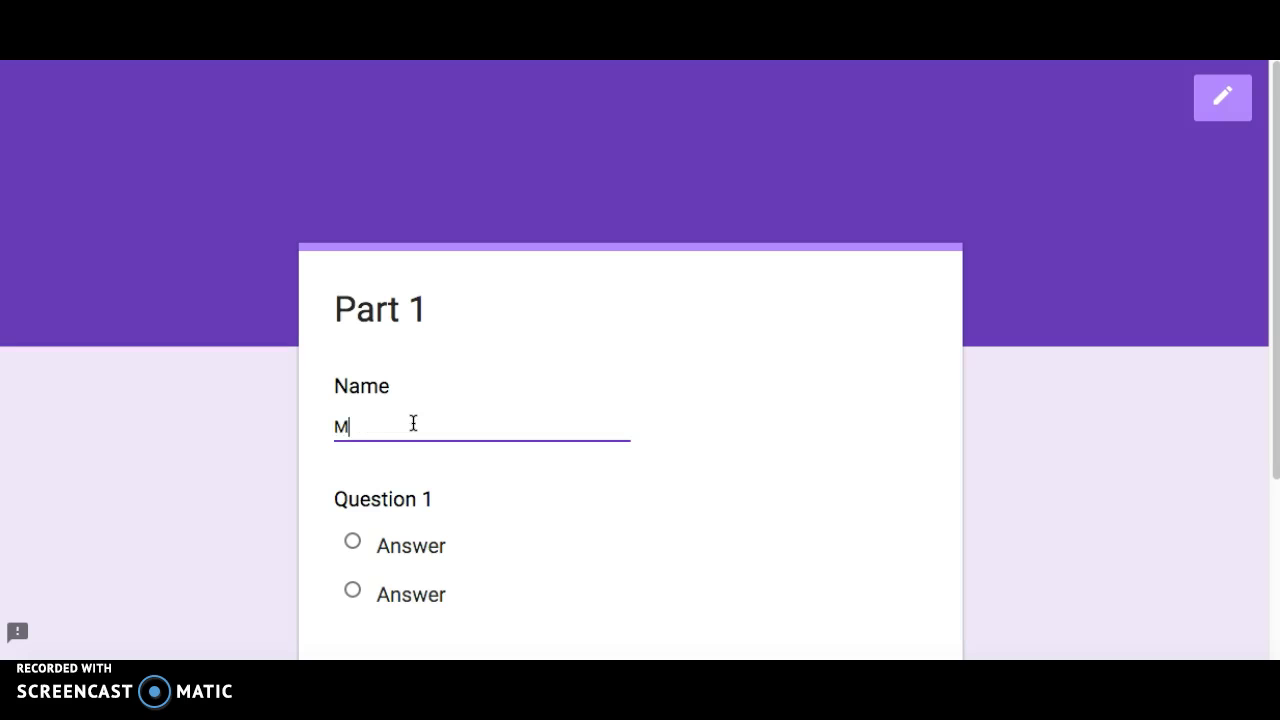
pyautogui.click(360, 543)
pyautogui.scroll(-3, 360, 543)
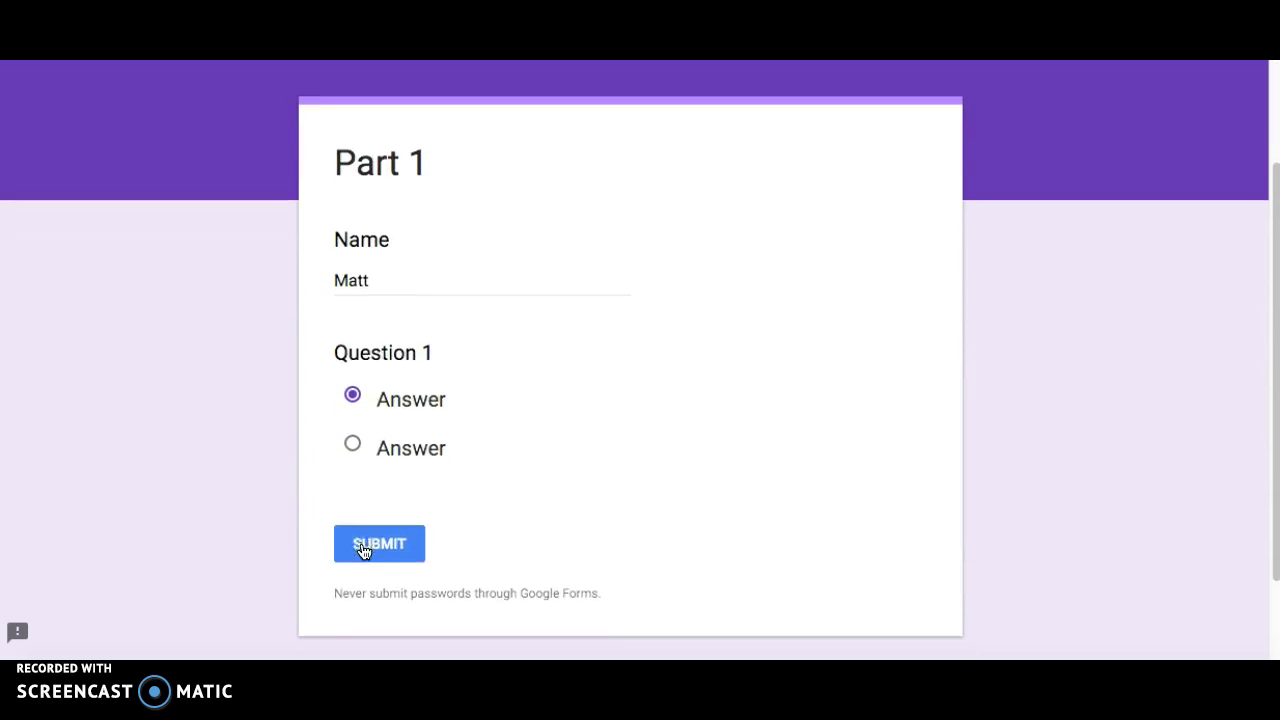
pyautogui.click(366, 545)
# Follow the confirmation link to Part 2, submit it with a test name, then close the preview.
pyautogui.click(583, 382)
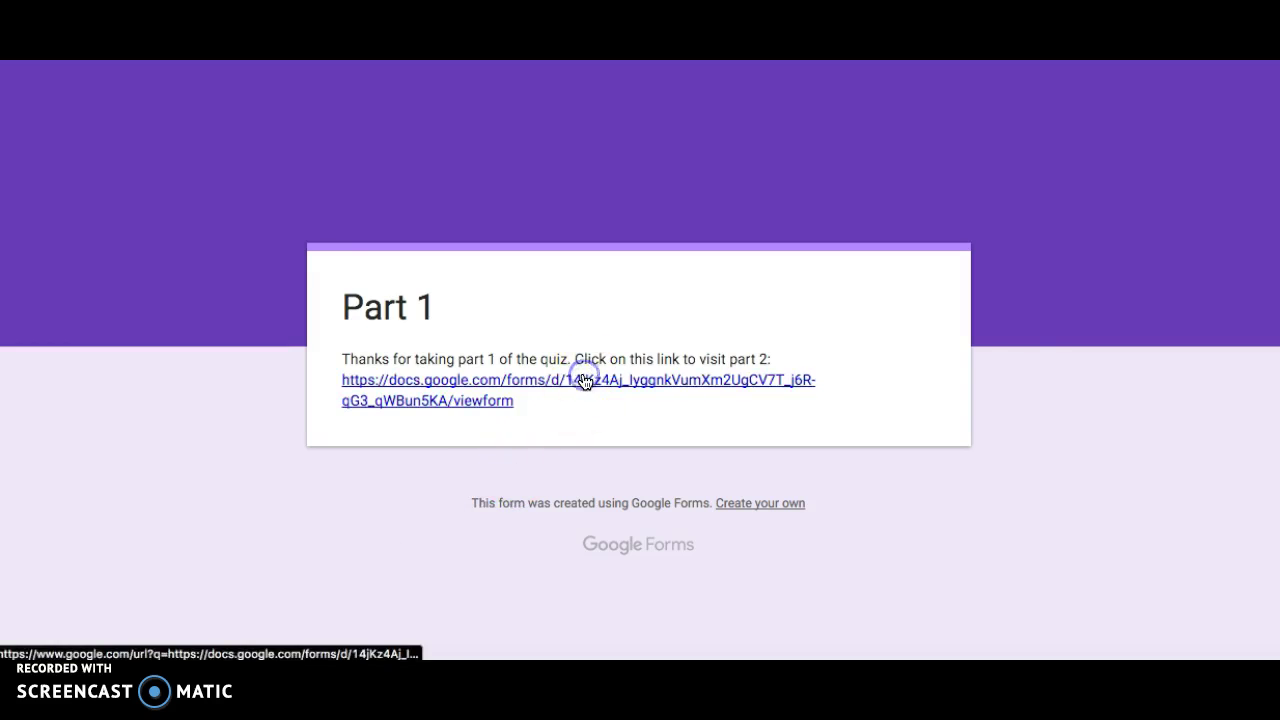
pyautogui.click(434, 442)
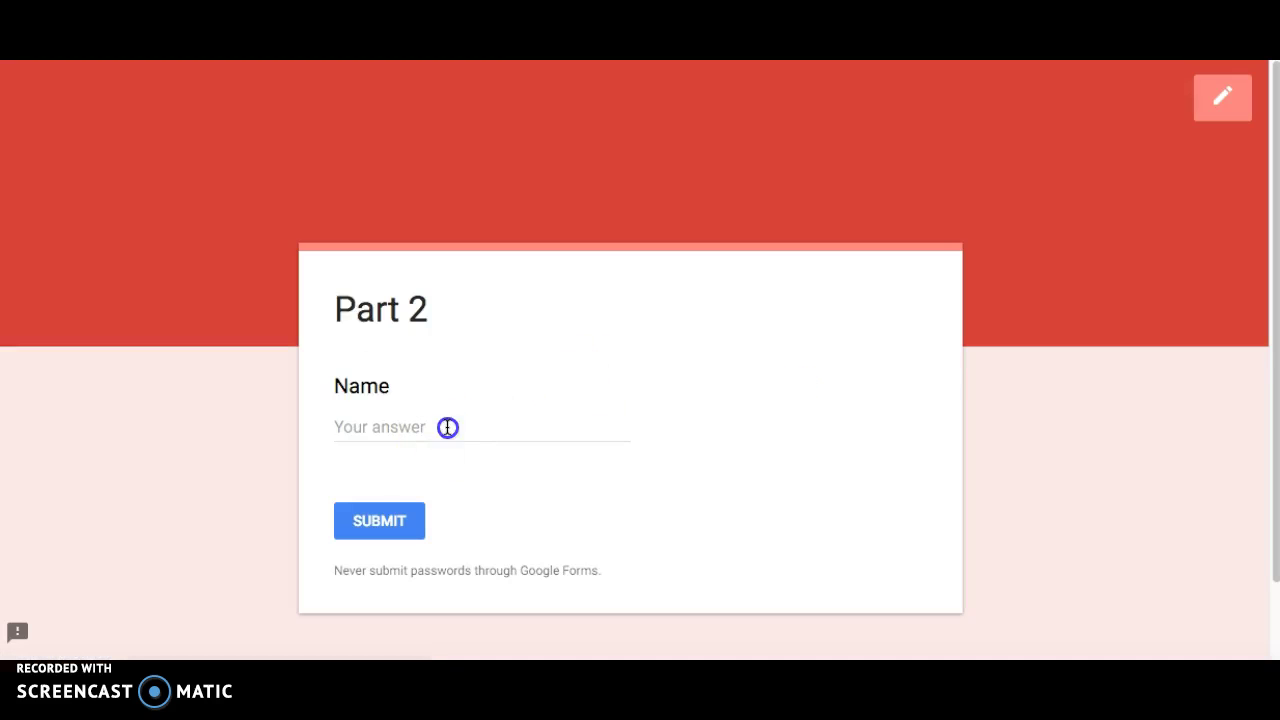
pyautogui.write('Matt')
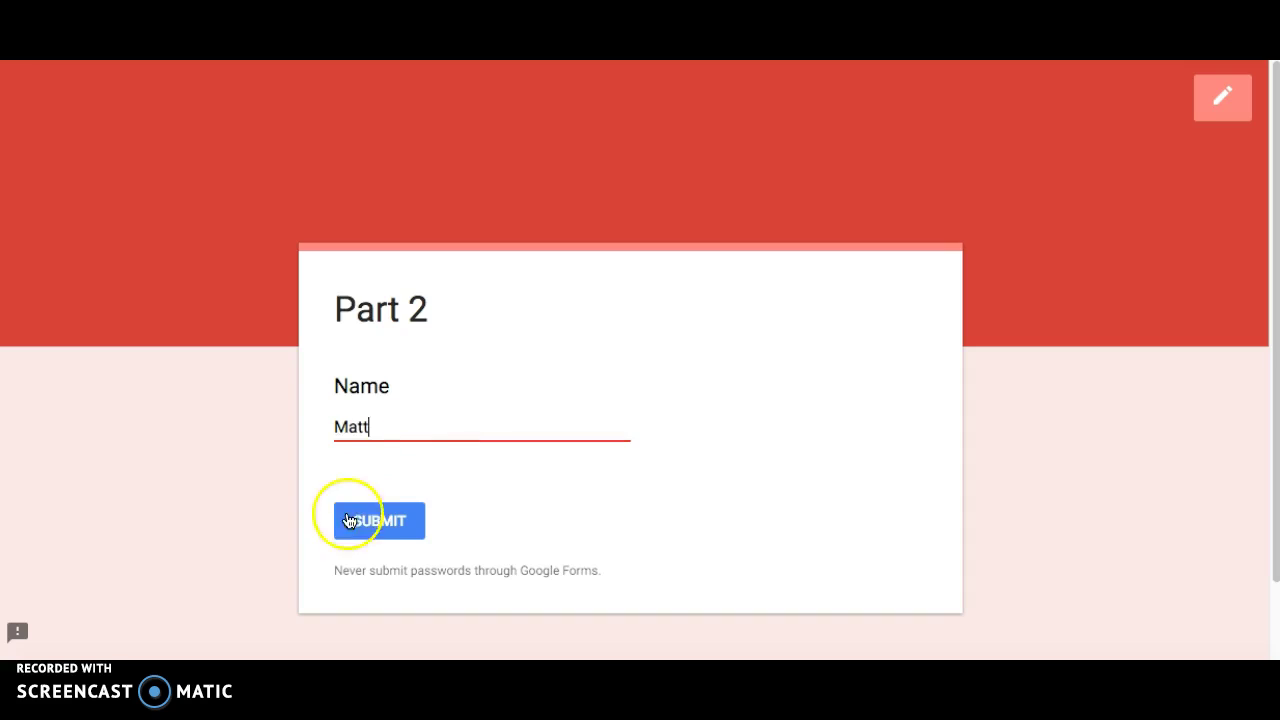
pyautogui.click(378, 522)
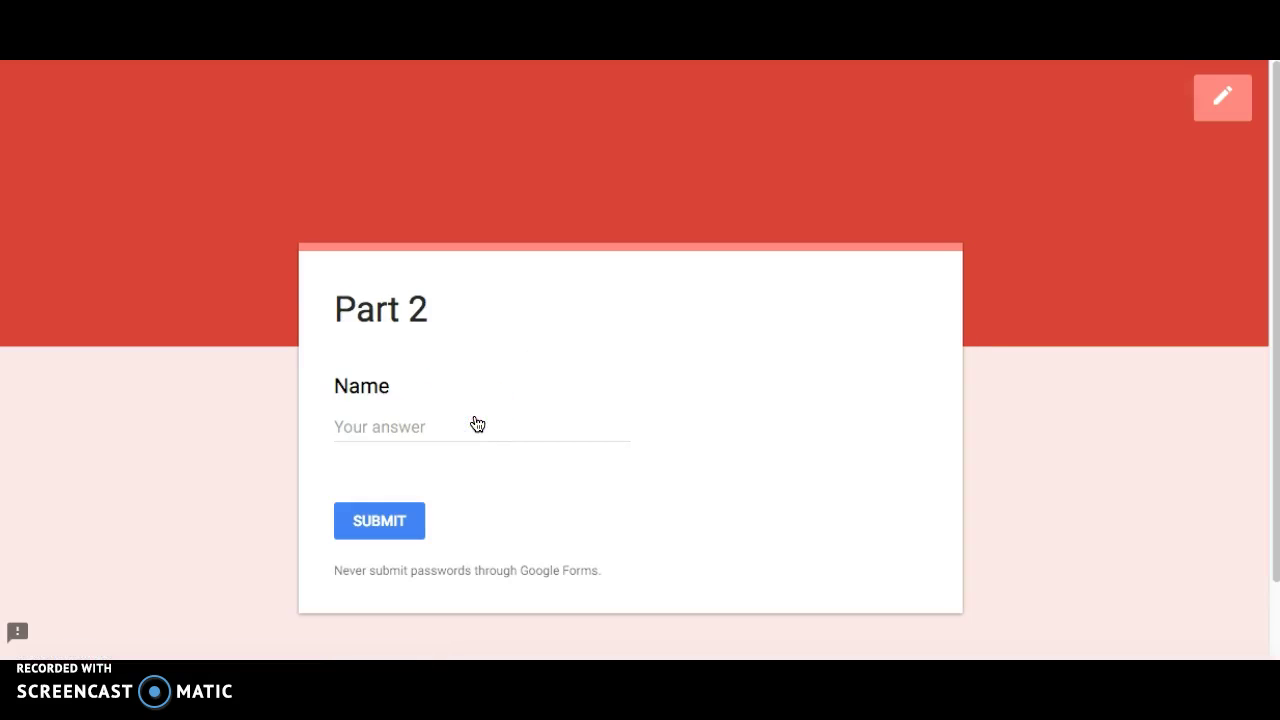
pyautogui.click(378, 427)
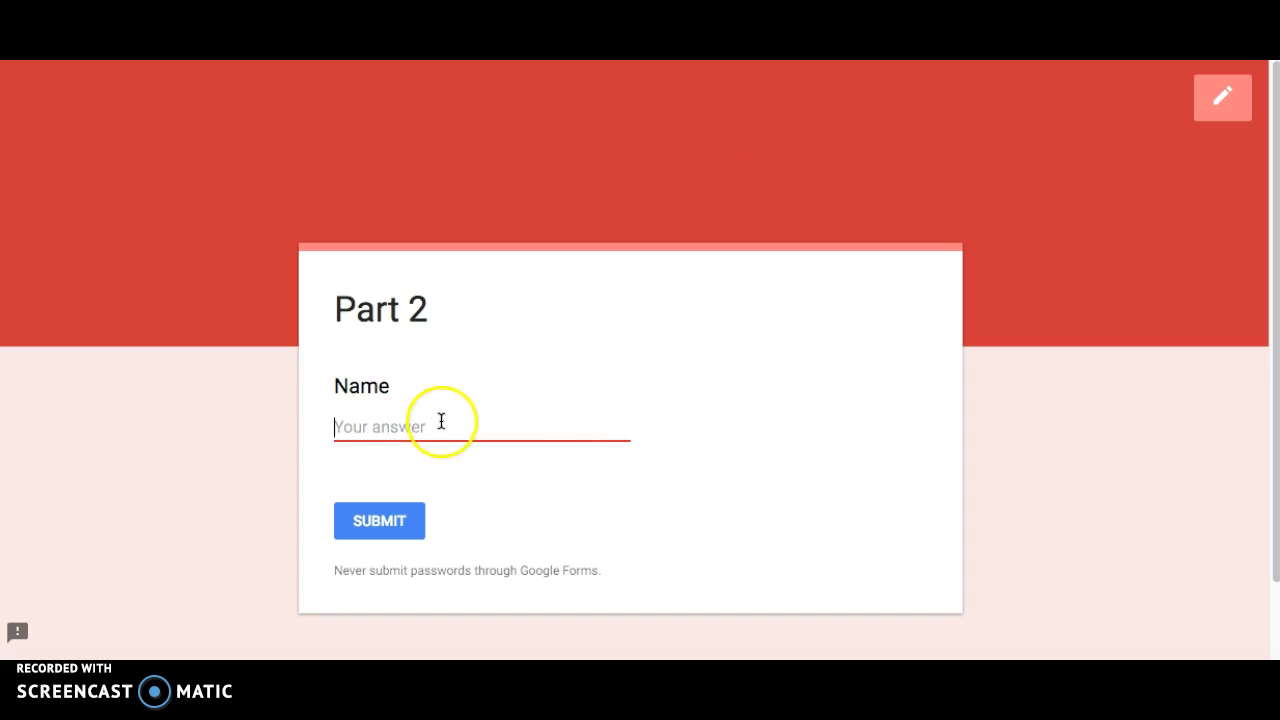
pyautogui.hotkey('ctrl', 'w')
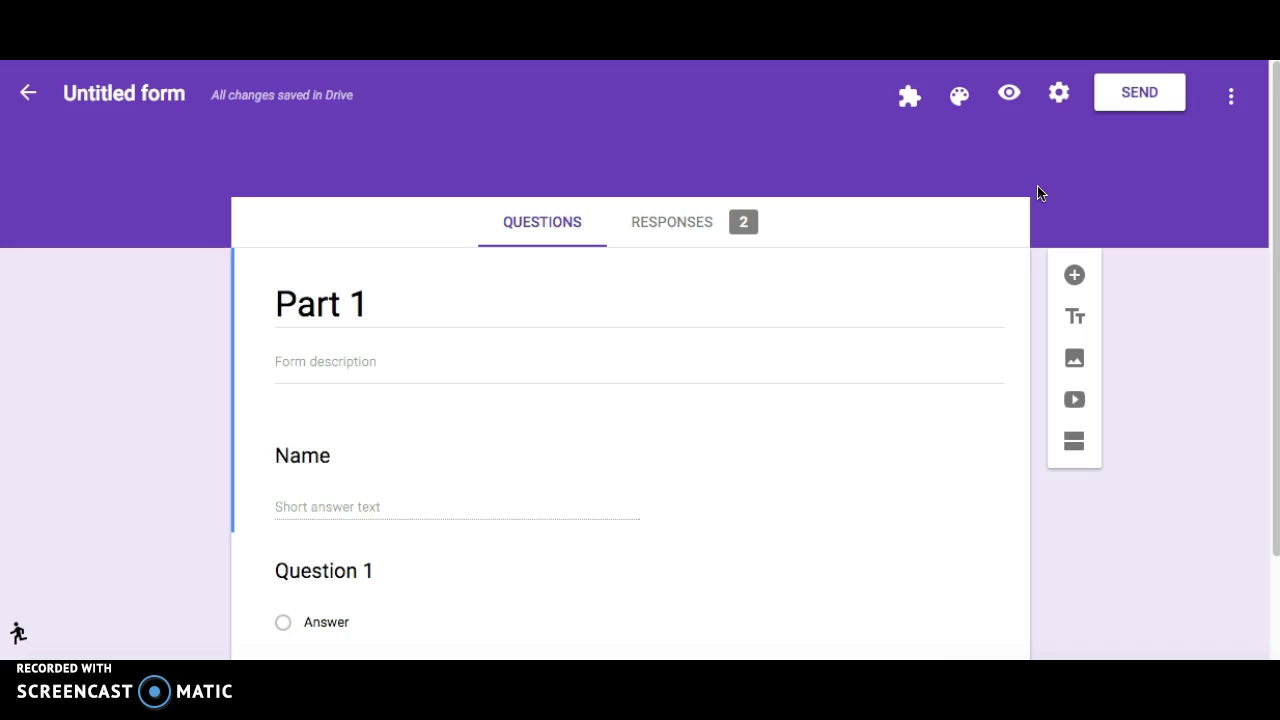
# Review Part 1's confirmation message settings and save them unchanged.
pyautogui.click(1062, 100)
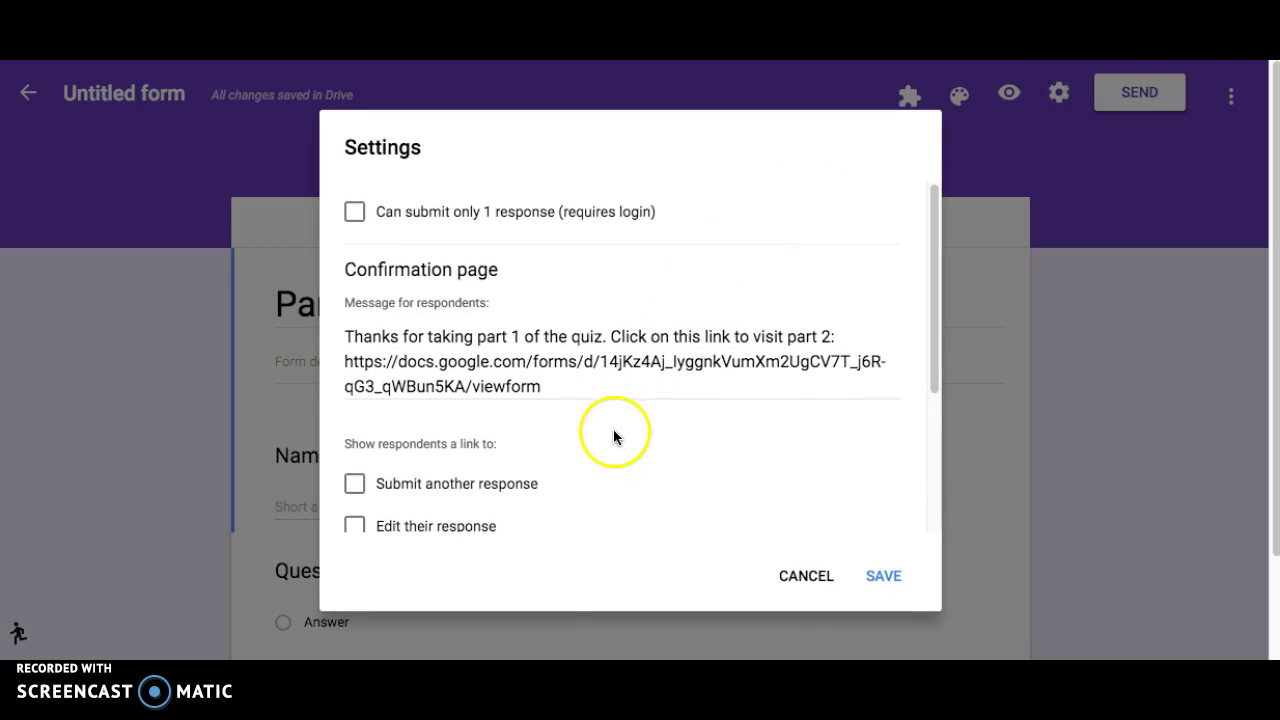
pyautogui.scroll(-1, 600, 436)
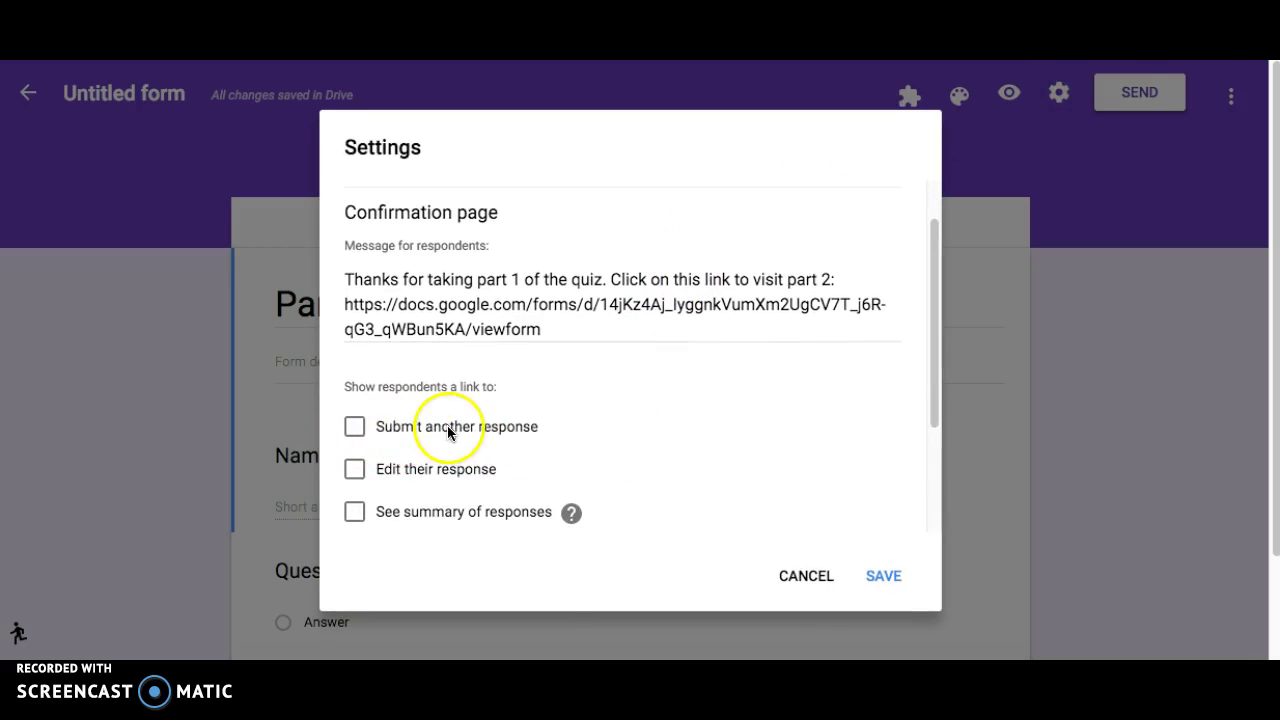
pyautogui.click(873, 589)
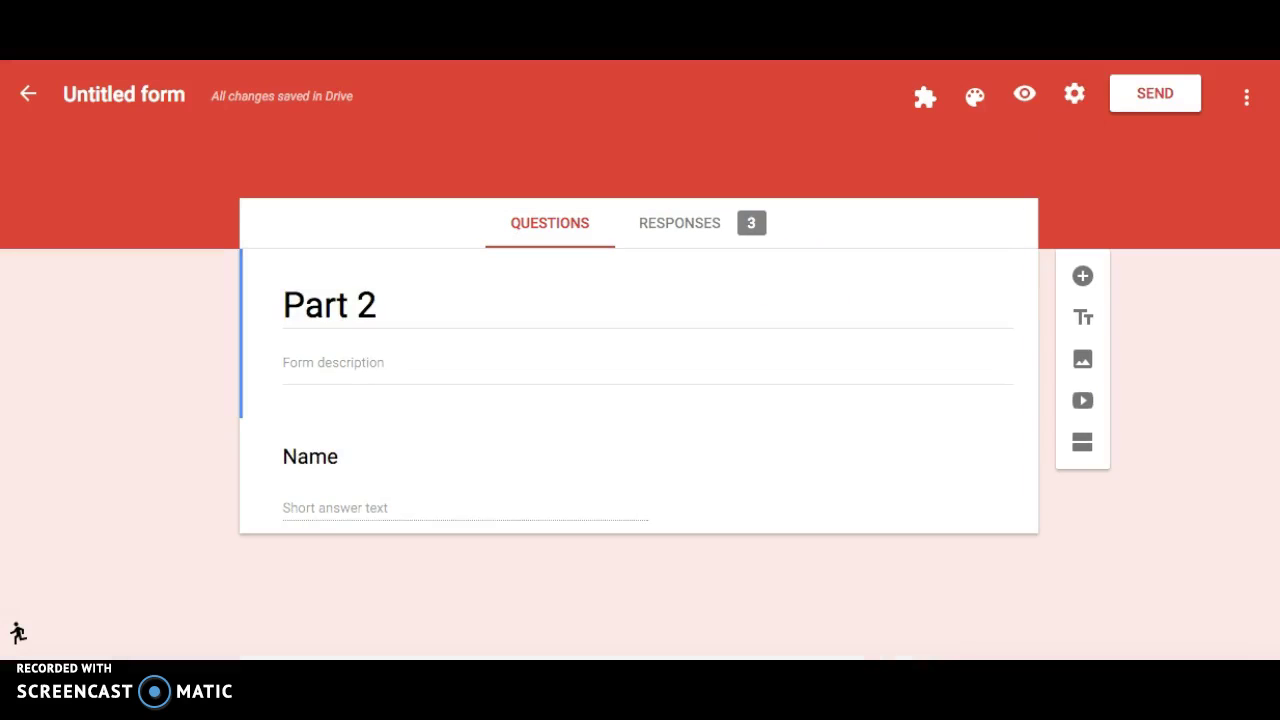
# Uncheck 'Submit another response' in Part 2's settings and save.
pyautogui.click(1078, 106)
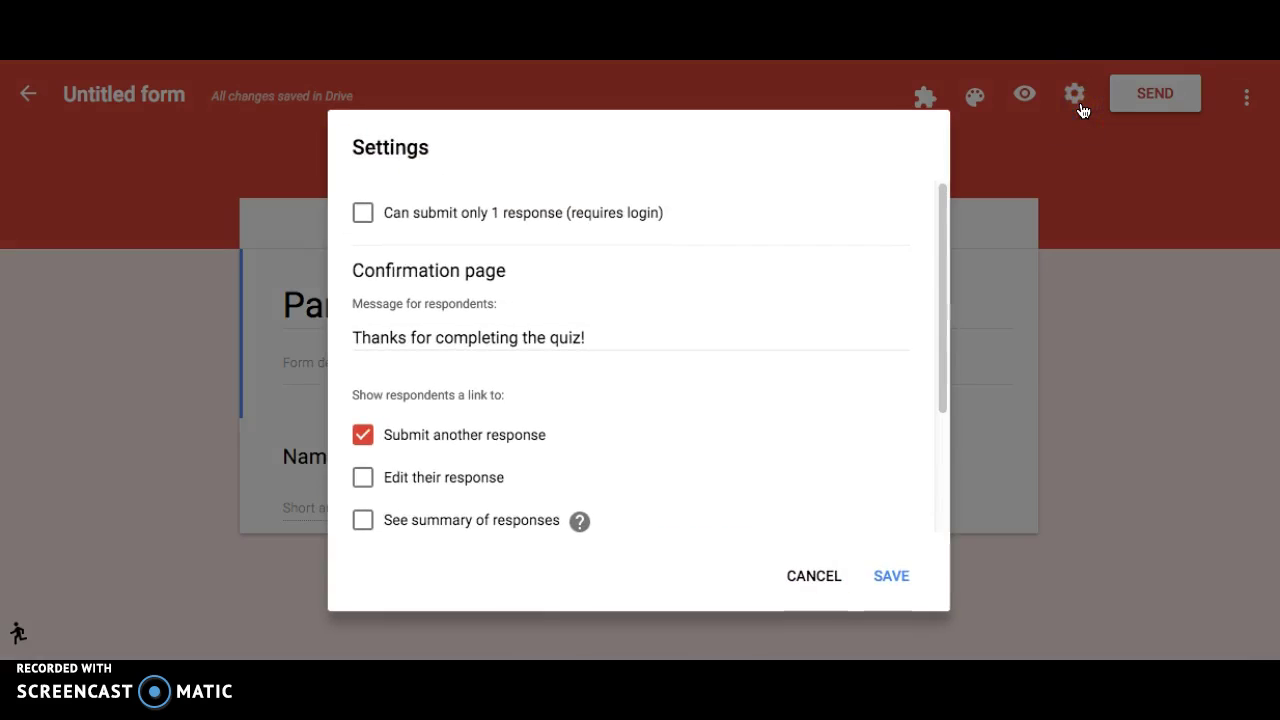
pyautogui.click(363, 436)
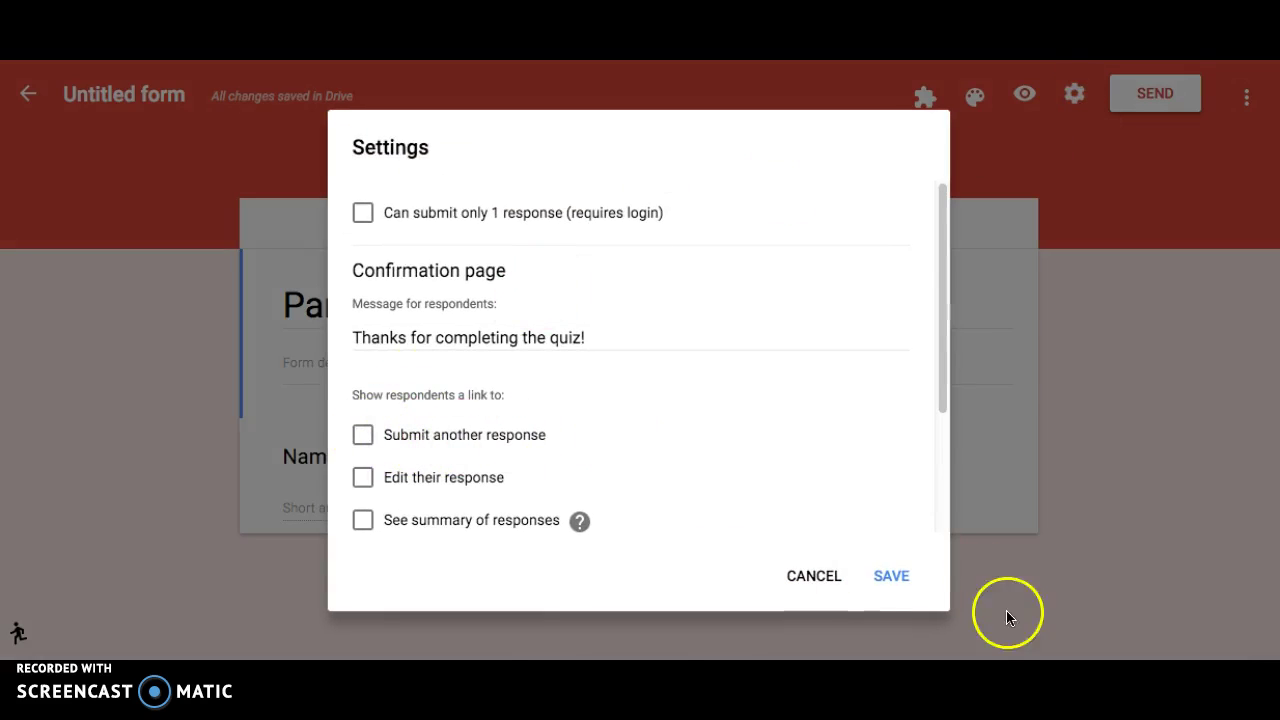
pyautogui.click(900, 583)
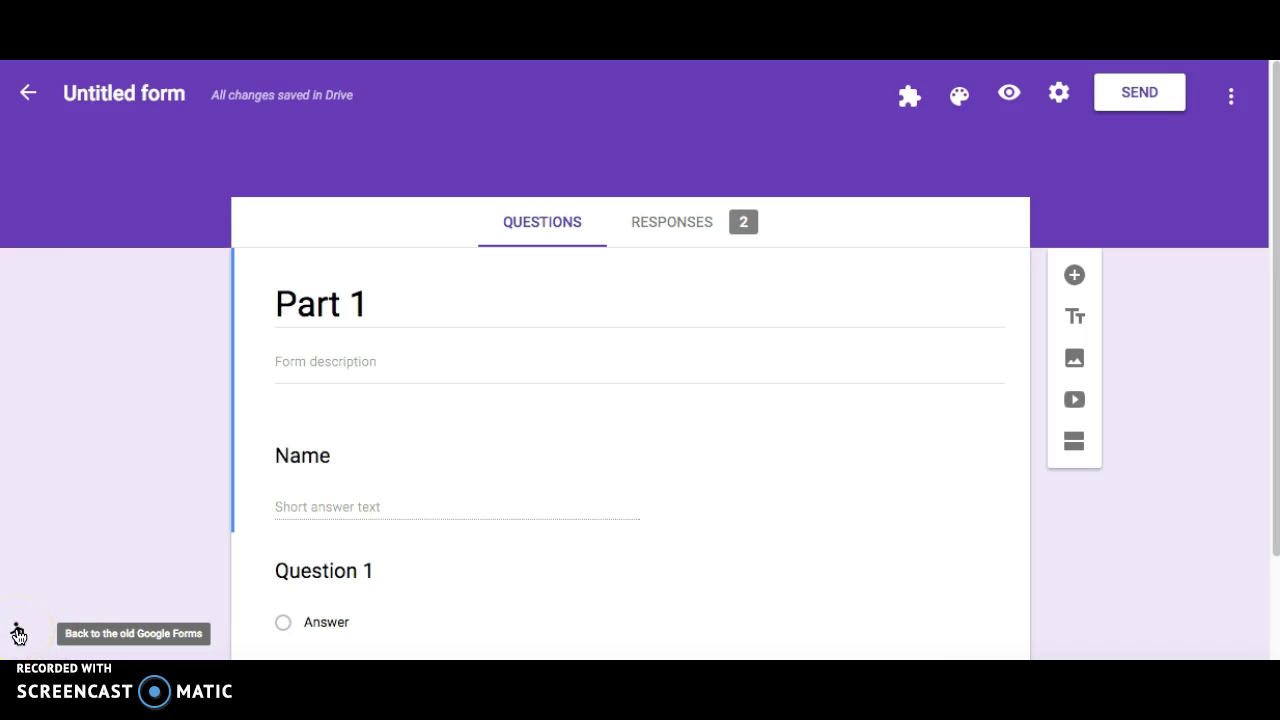
# Switch Part 1 to the old Google Forms editor, close the feedback popup, and scroll to the Confirmation Page.
pyautogui.click(18, 634)
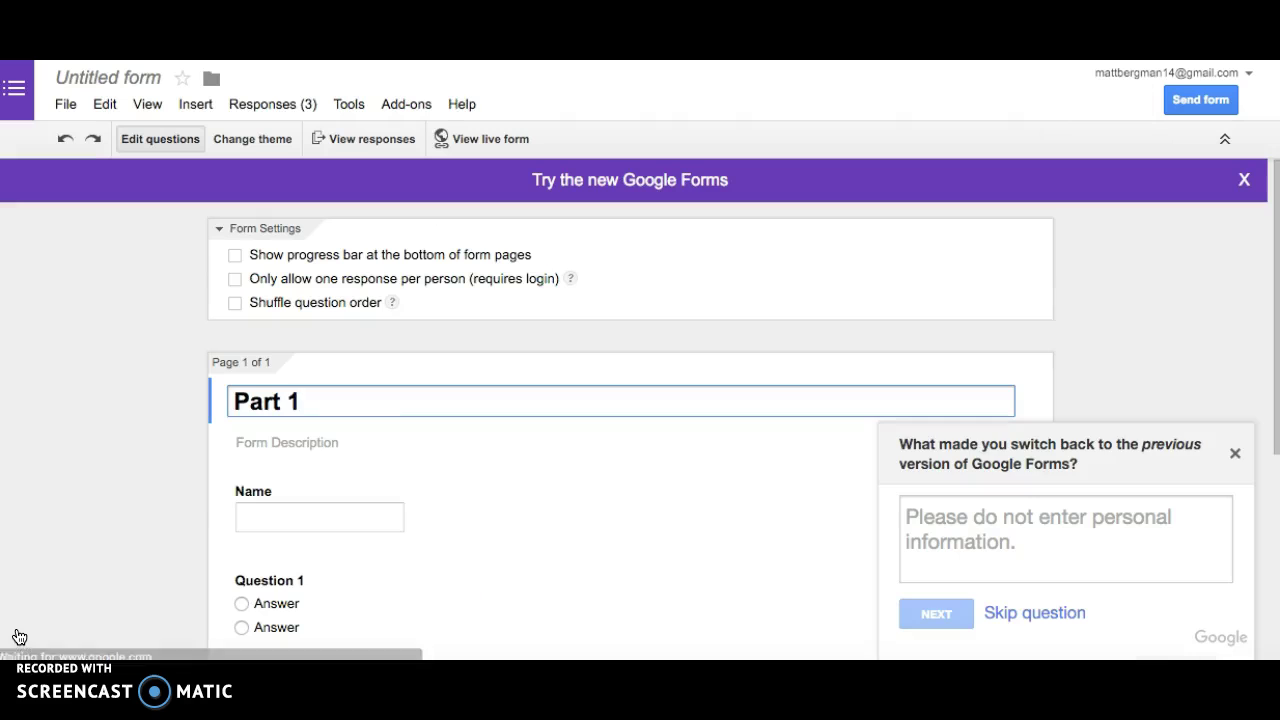
pyautogui.click(1237, 453)
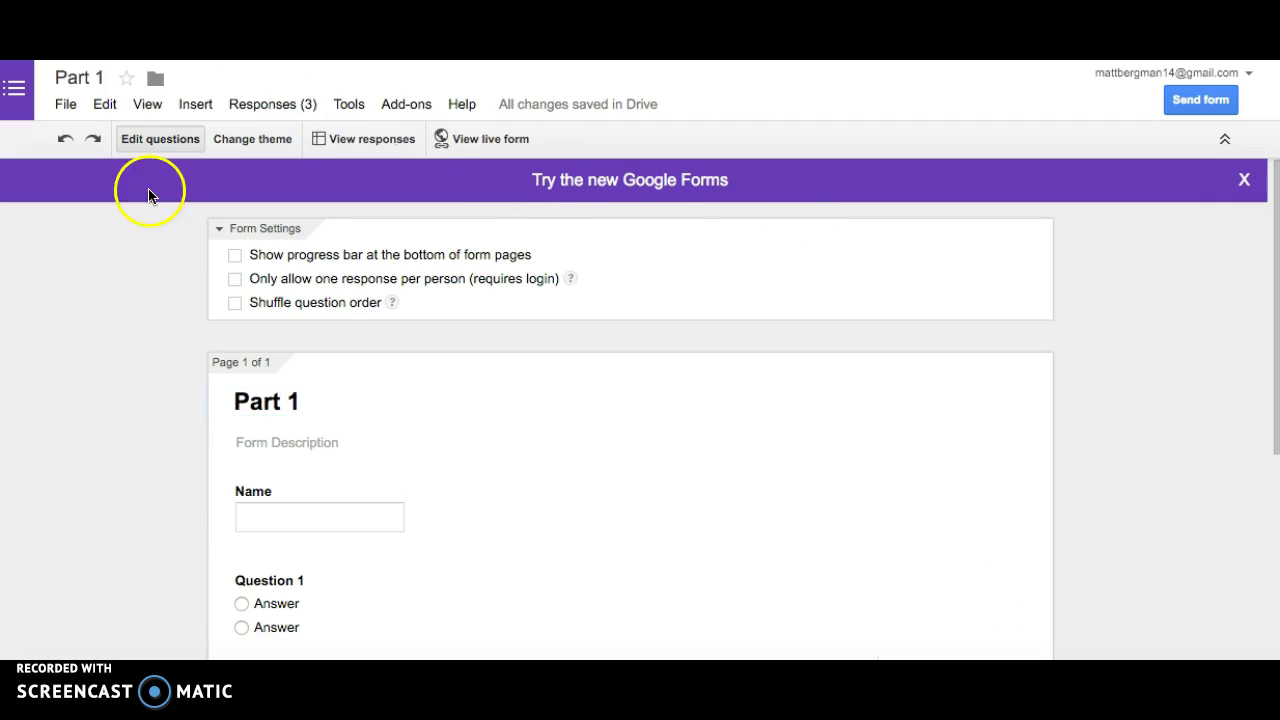
pyautogui.scroll(-4, 518, 482)
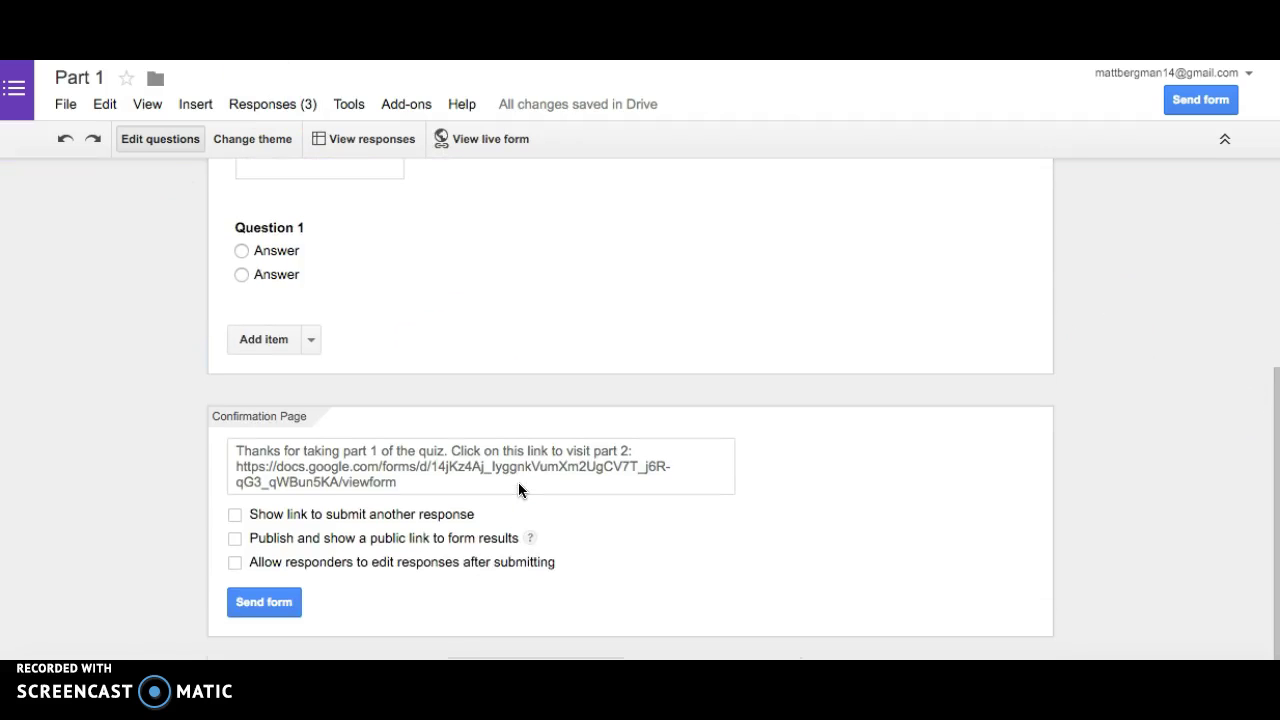